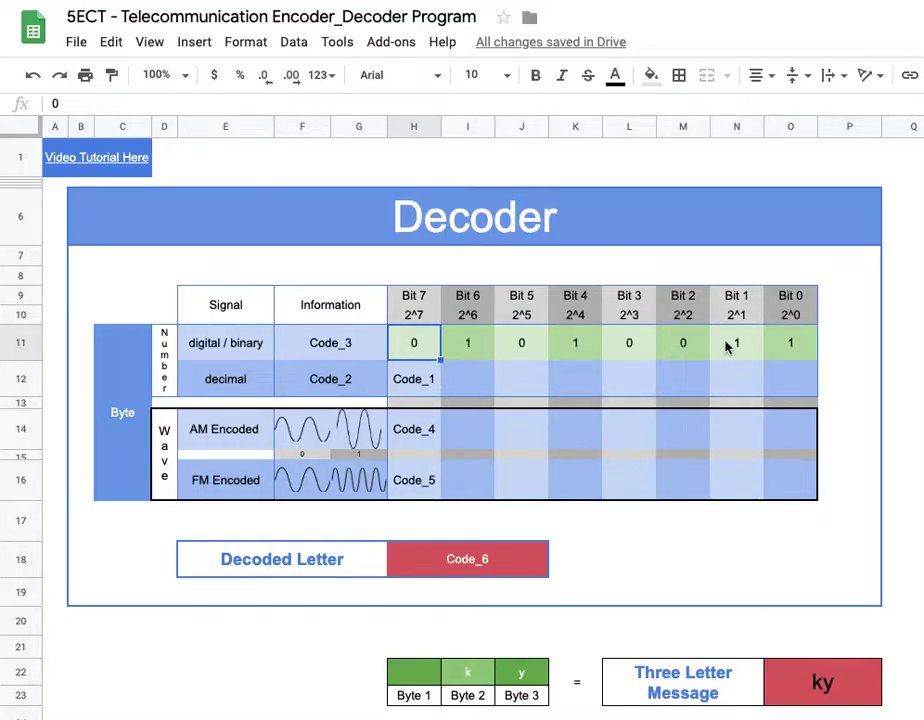
Step: Select the Bit 0 decimal cell O12 on the Decoder sheet
click(781, 378)
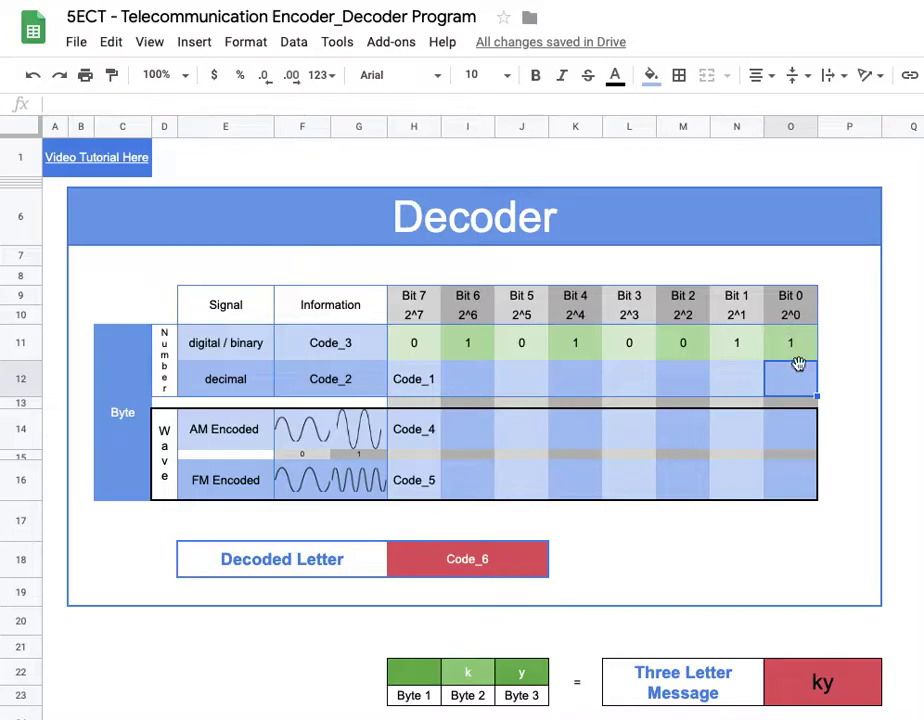
Step: Enter =1*O11 in O12 and =2*N11 in N12
text(=)
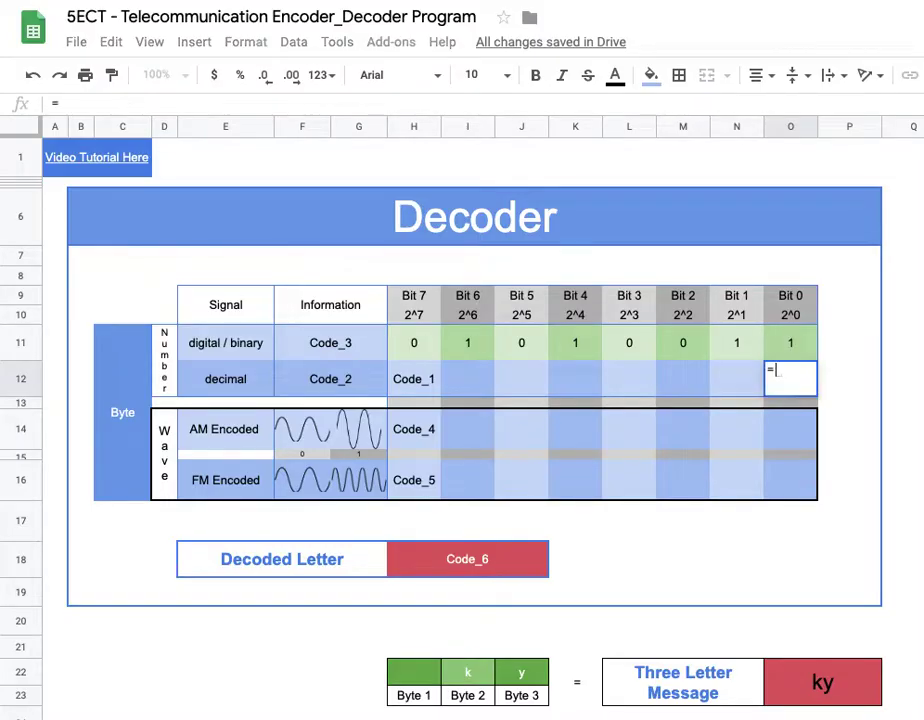
text(1*)
click(792, 344)
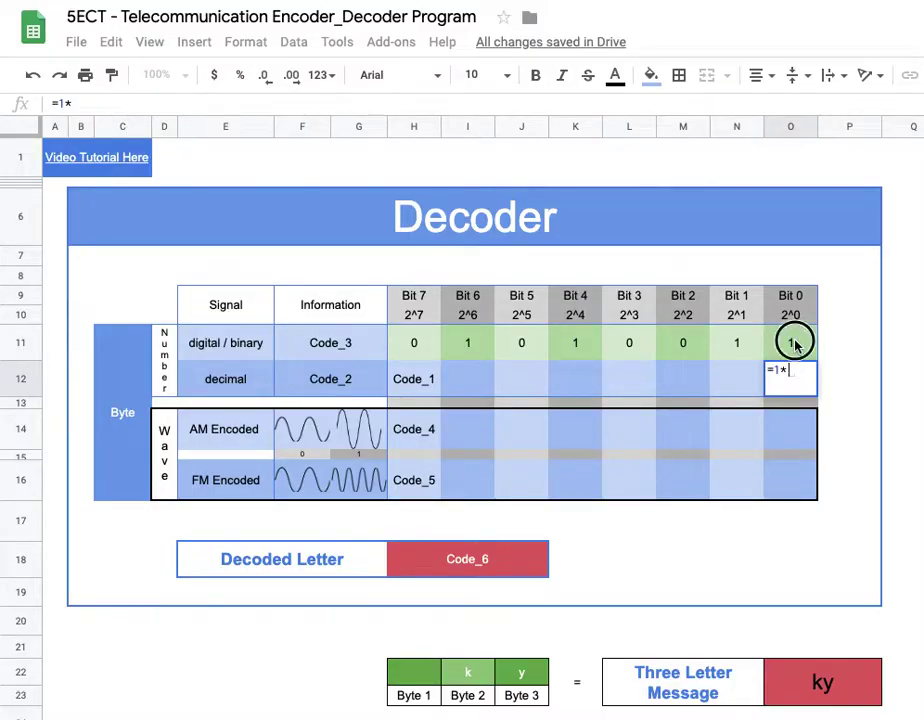
key(Return)
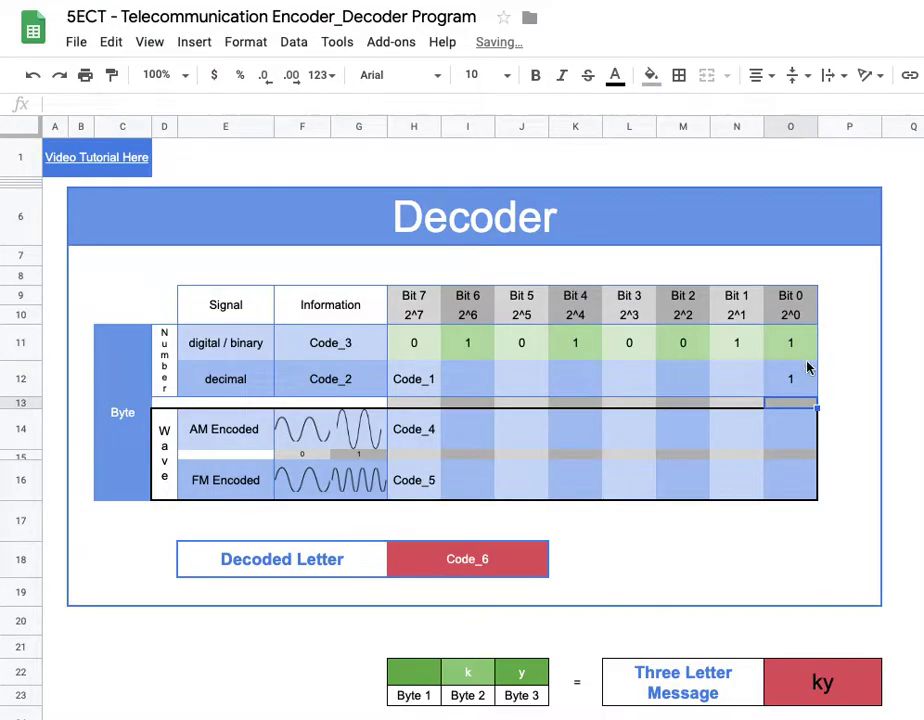
click(736, 382)
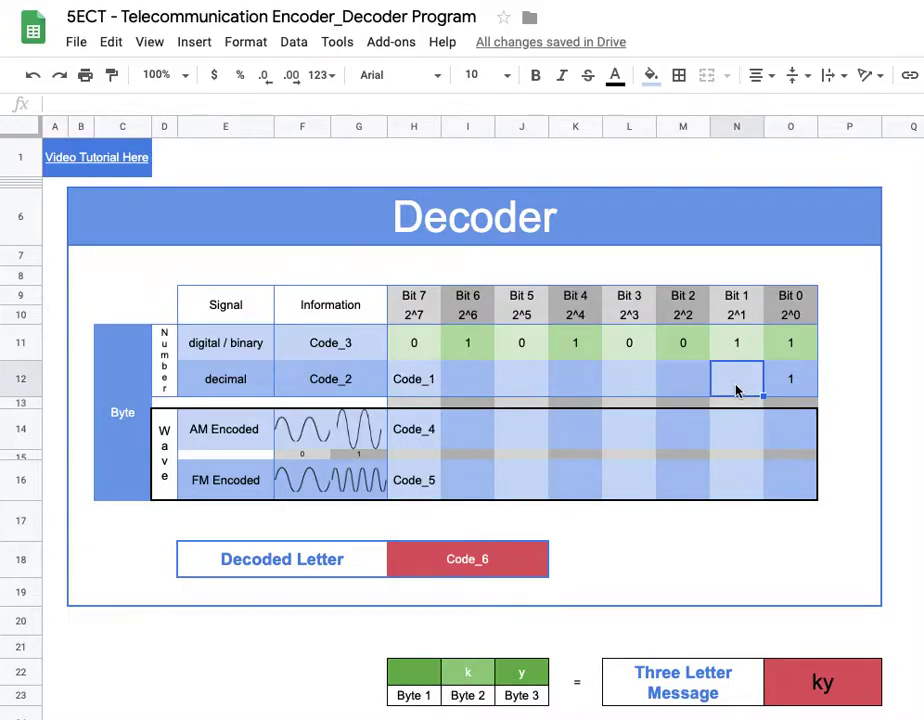
text(=)
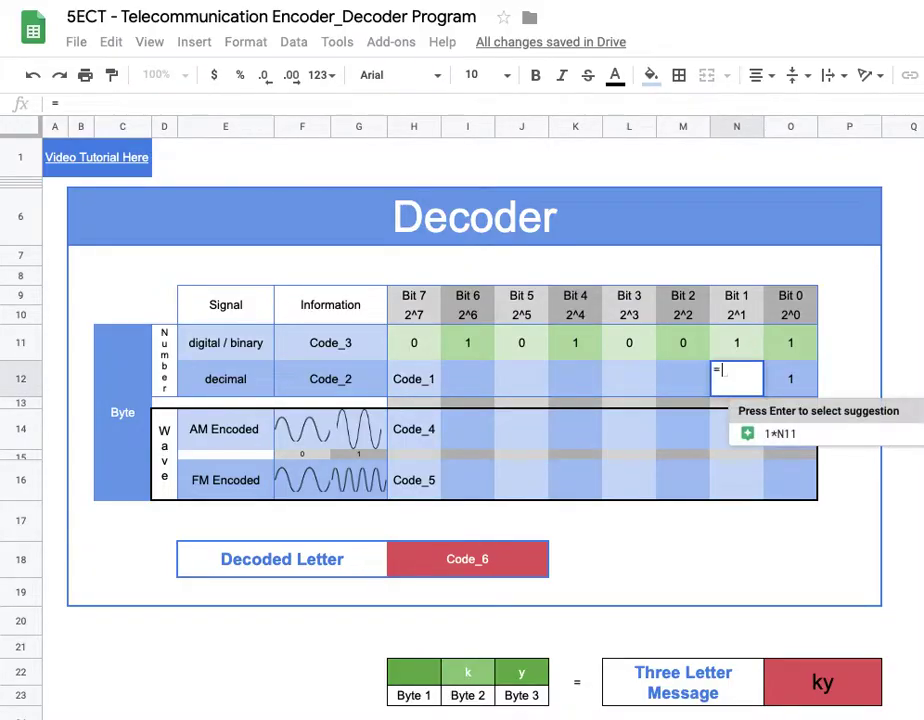
text(2*)
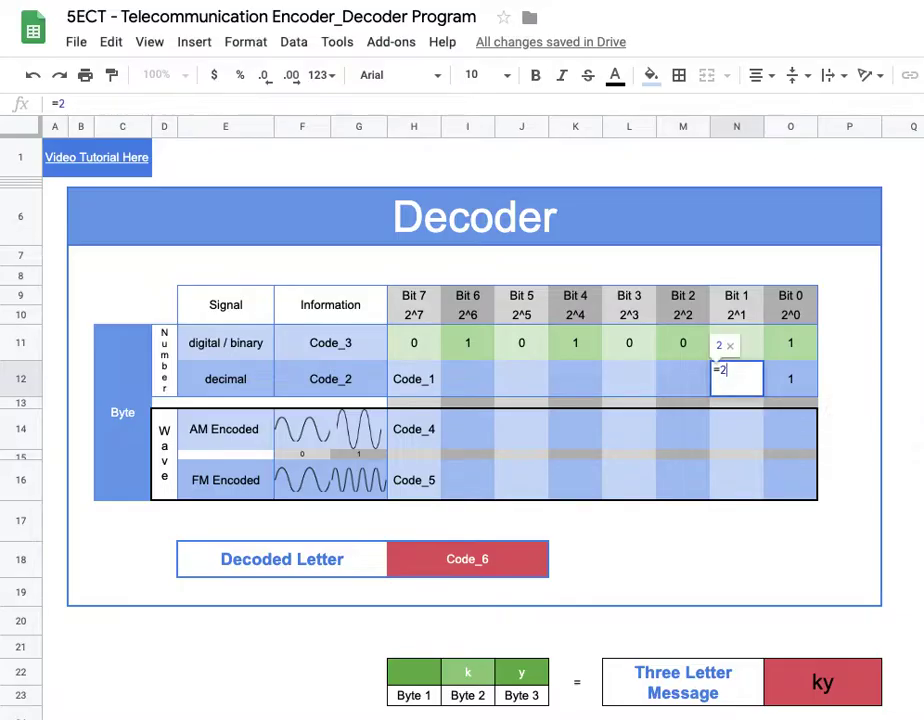
click(735, 350)
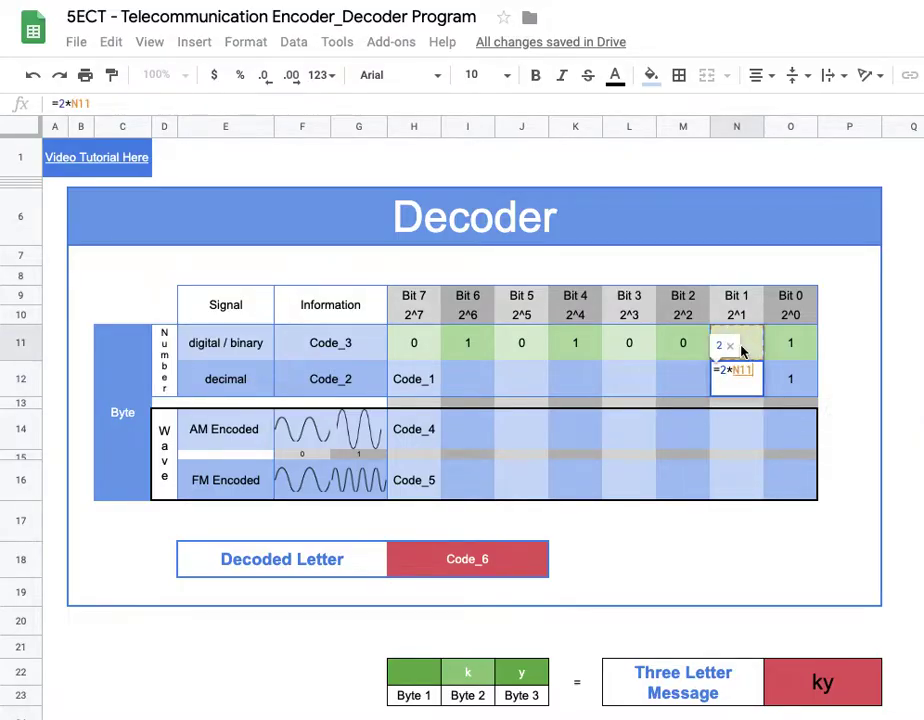
key(Return)
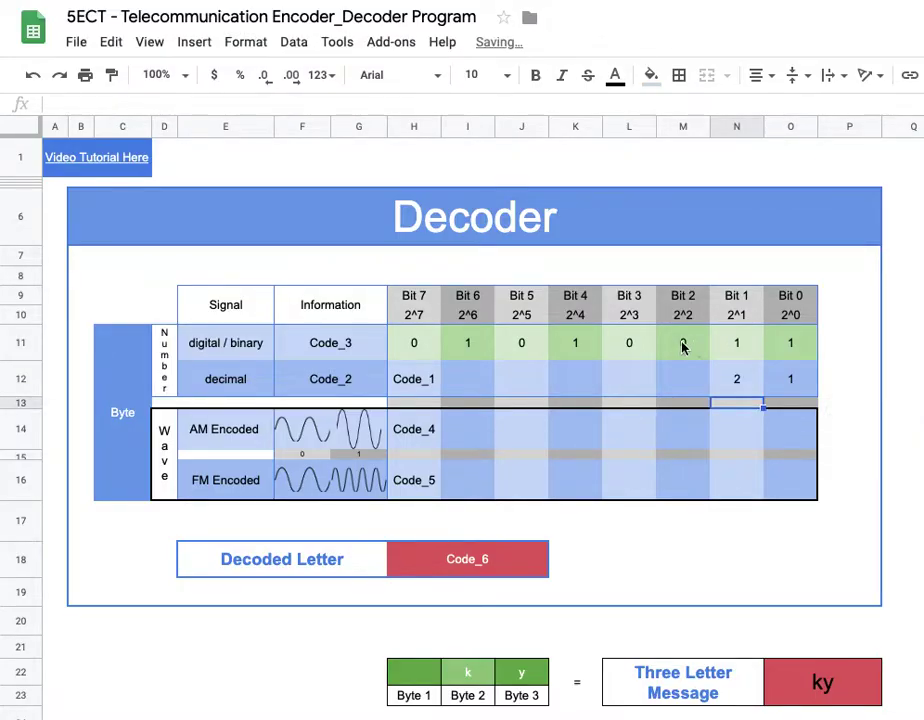
Step: Enter =4*M11 in M12, then switch to the Encoder sheet
click(683, 391)
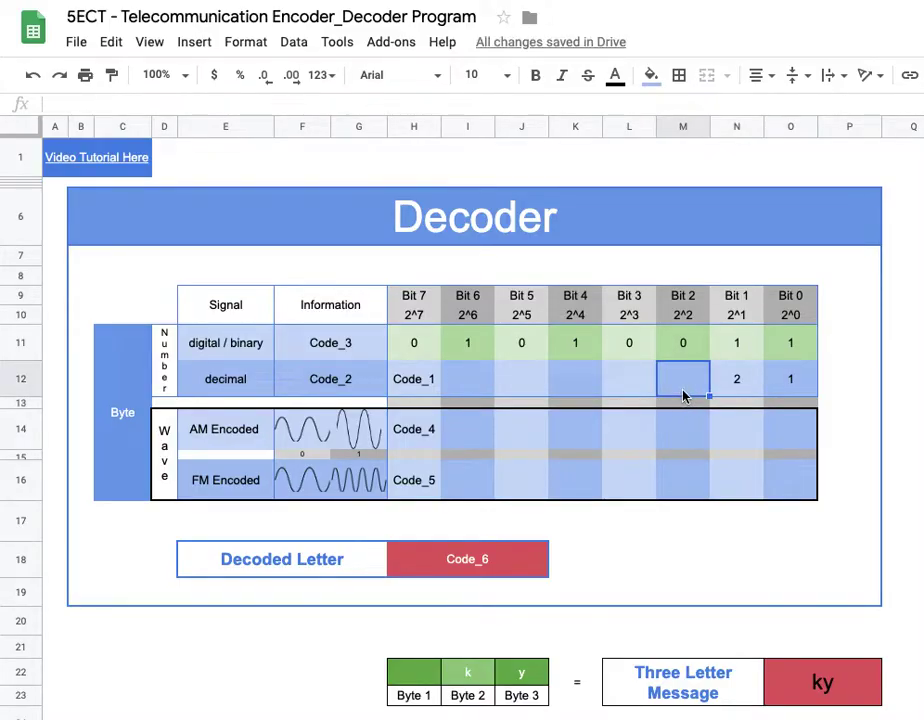
text(=)
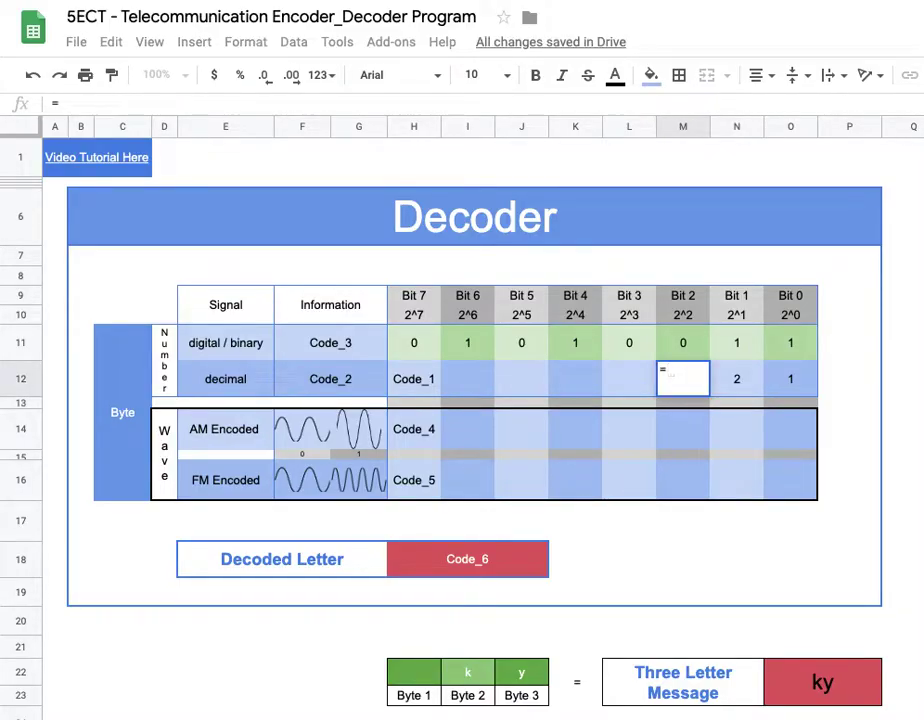
text(4*)
click(685, 352)
key(Return)
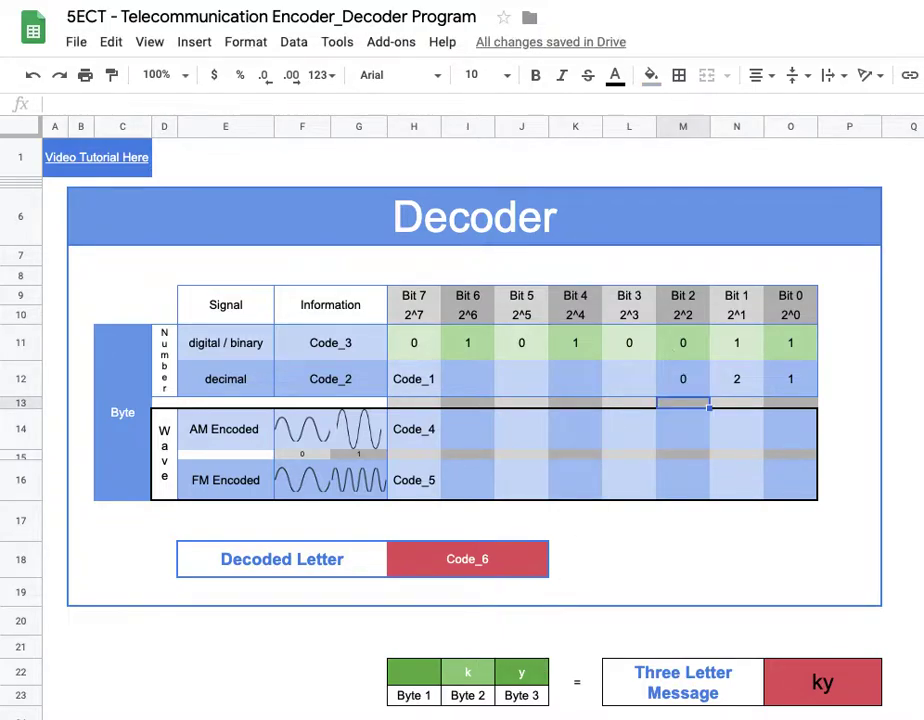
key(ctrl+shift+Page_Up)
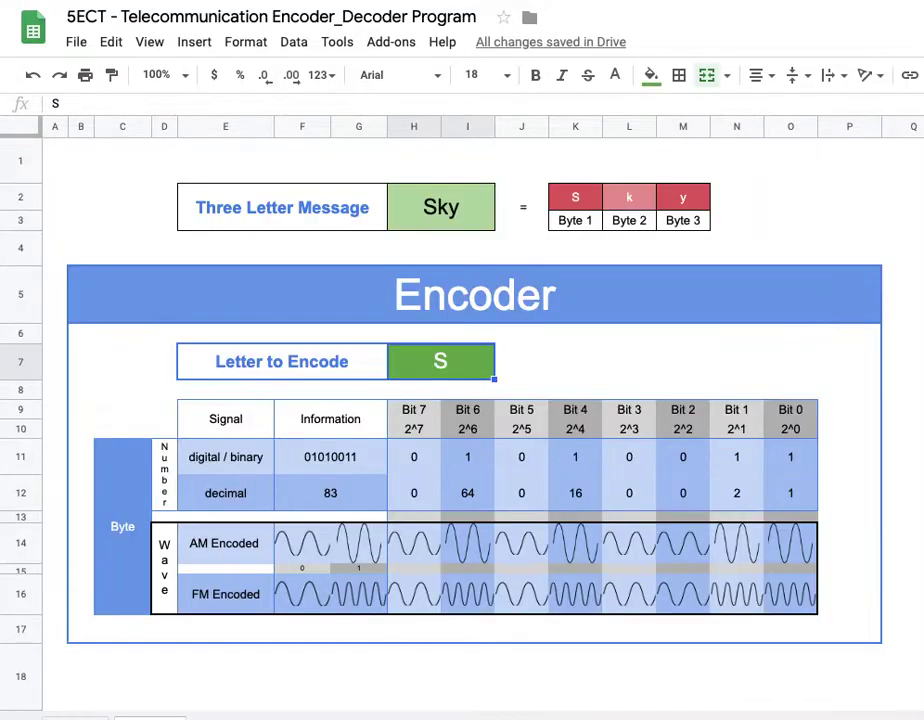
Step: Copy the Encoder's place-value formulas in H12:O12 into the Decoder's H12:O12
click(414, 493)
drag(742, 497, 780, 498)
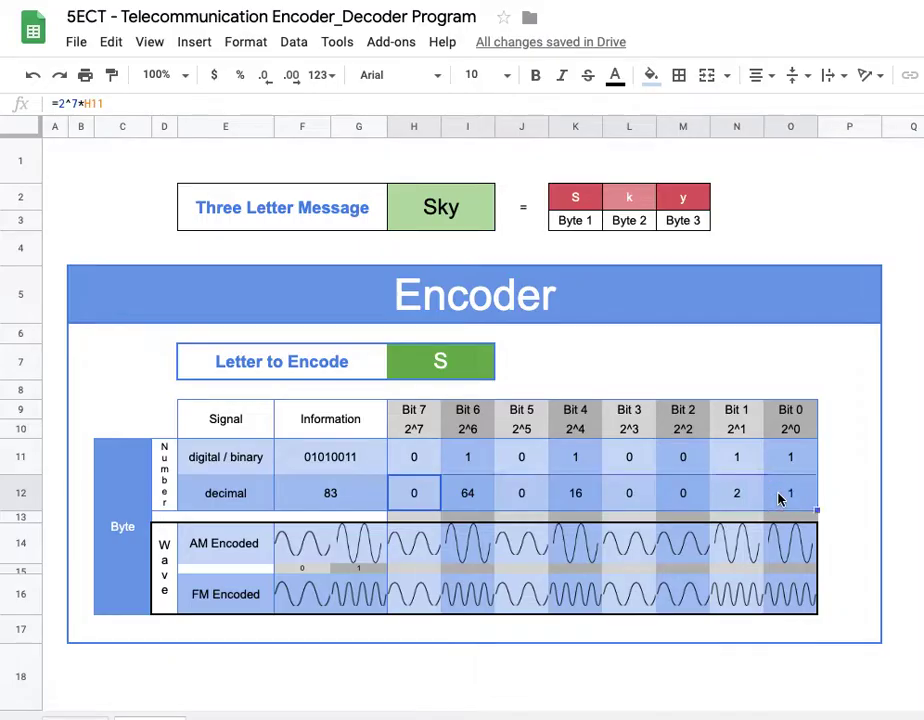
key(ctrl+c)
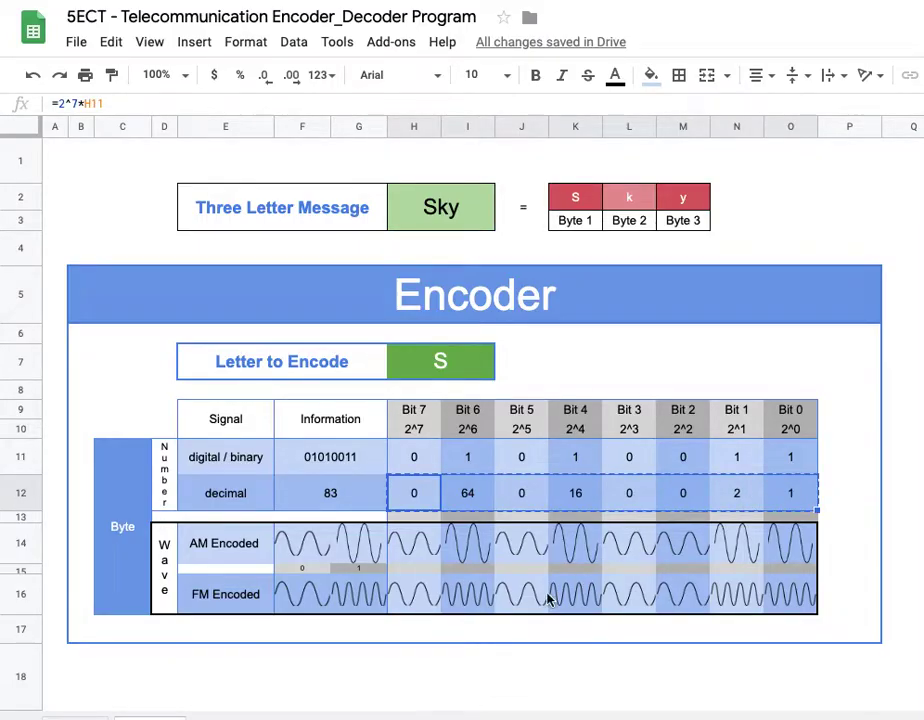
key(ctrl+shift+Page_Down)
click(421, 378)
key(ctrl+v)
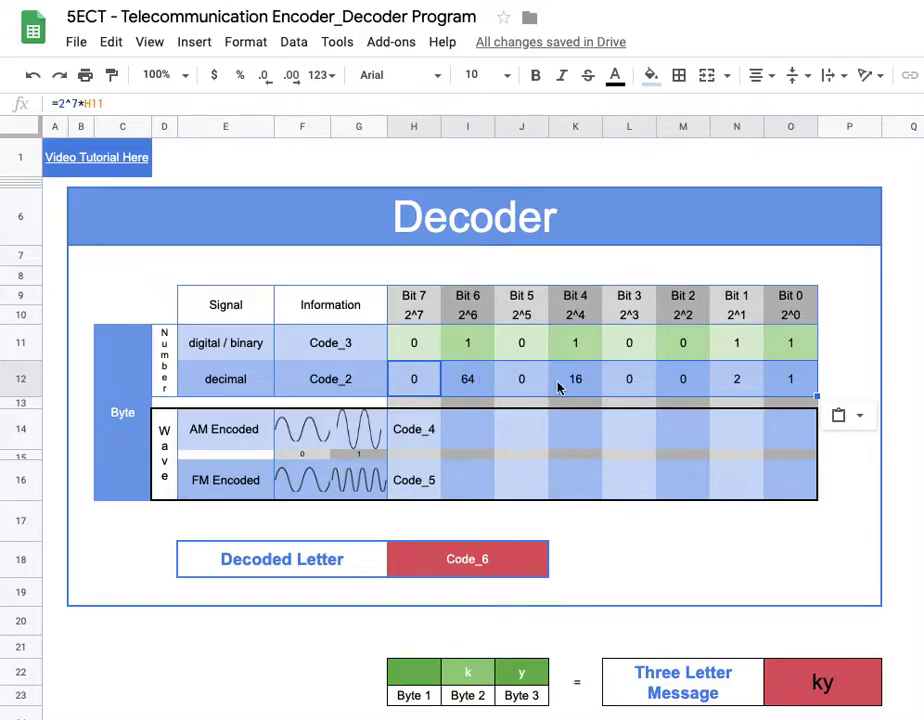
click(358, 388)
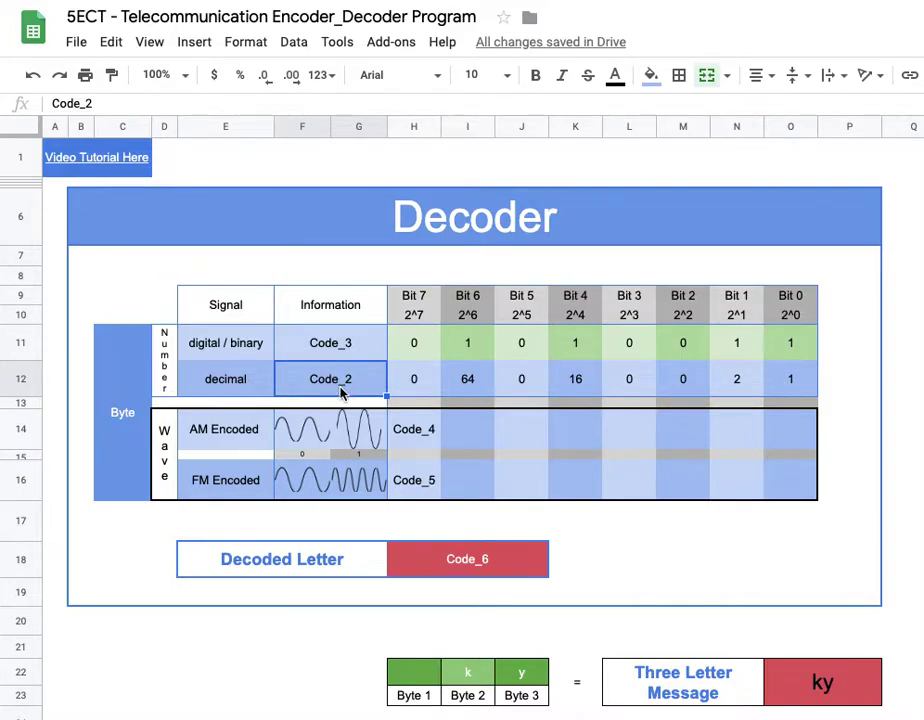
Step: Enter =SUM(H12:O12) in F12 to total 83, then begin a formula in F11
text(=)
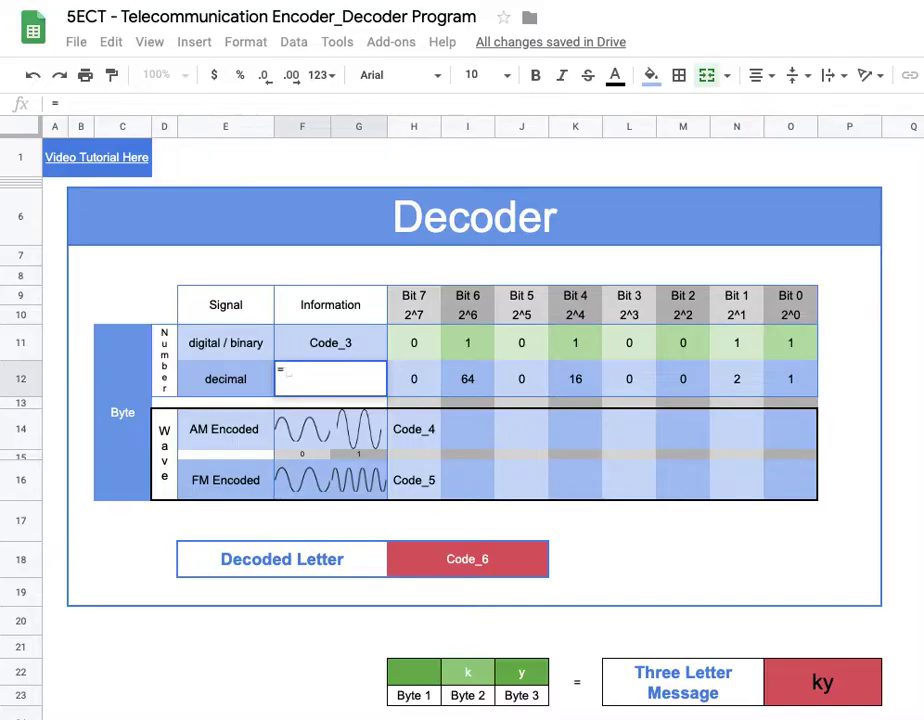
text(S)
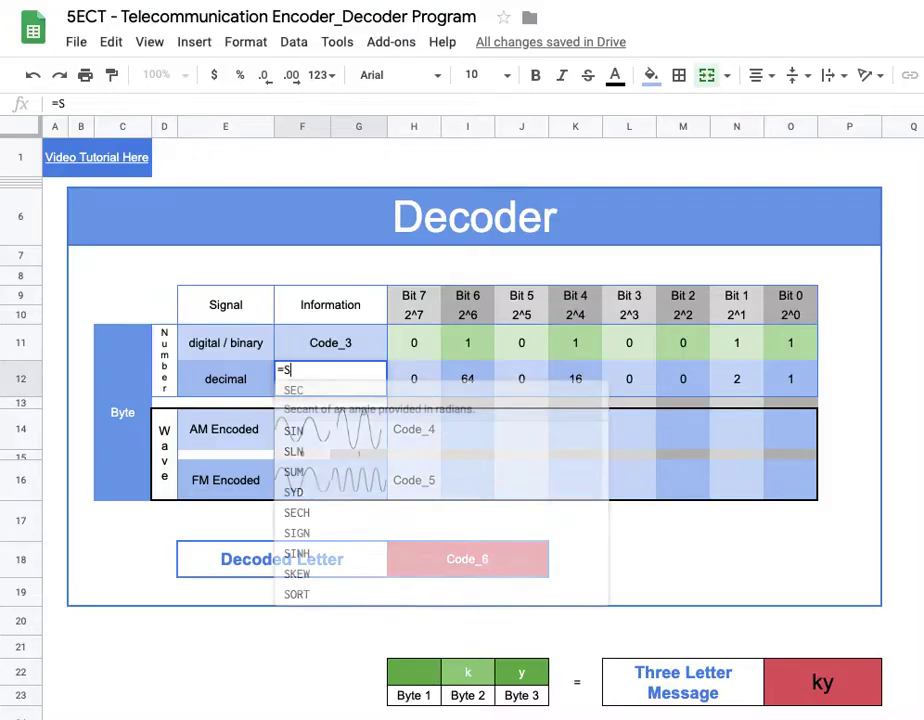
text(UM()
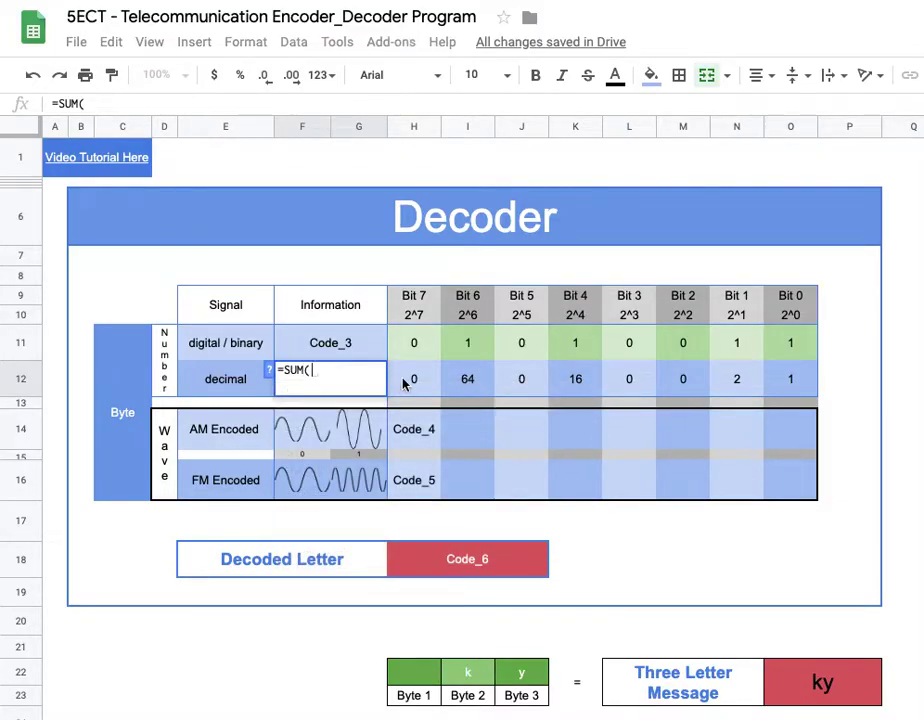
drag(404, 381, 789, 384)
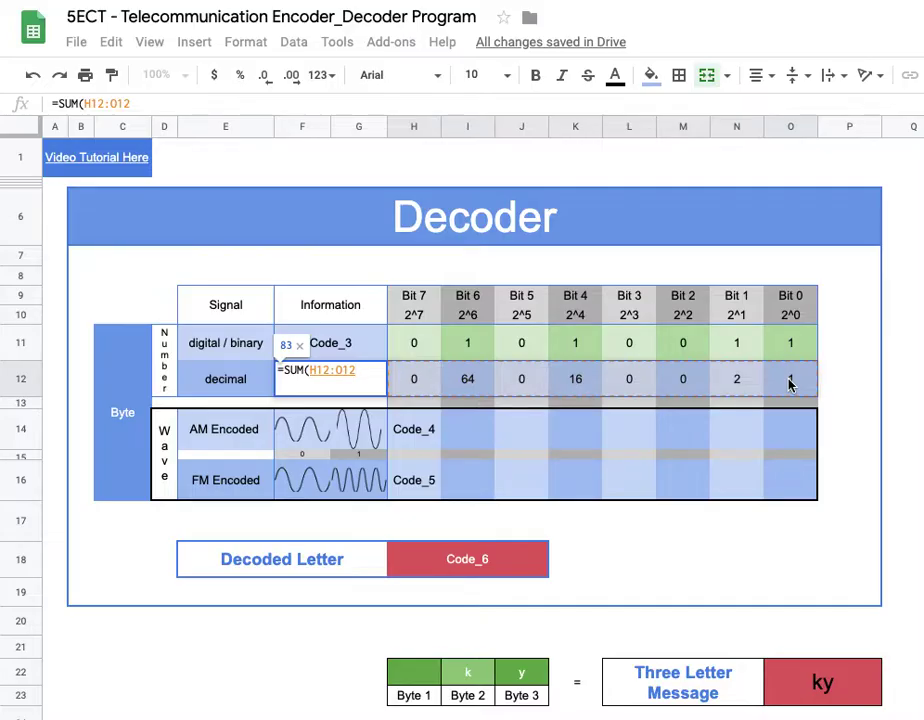
text())
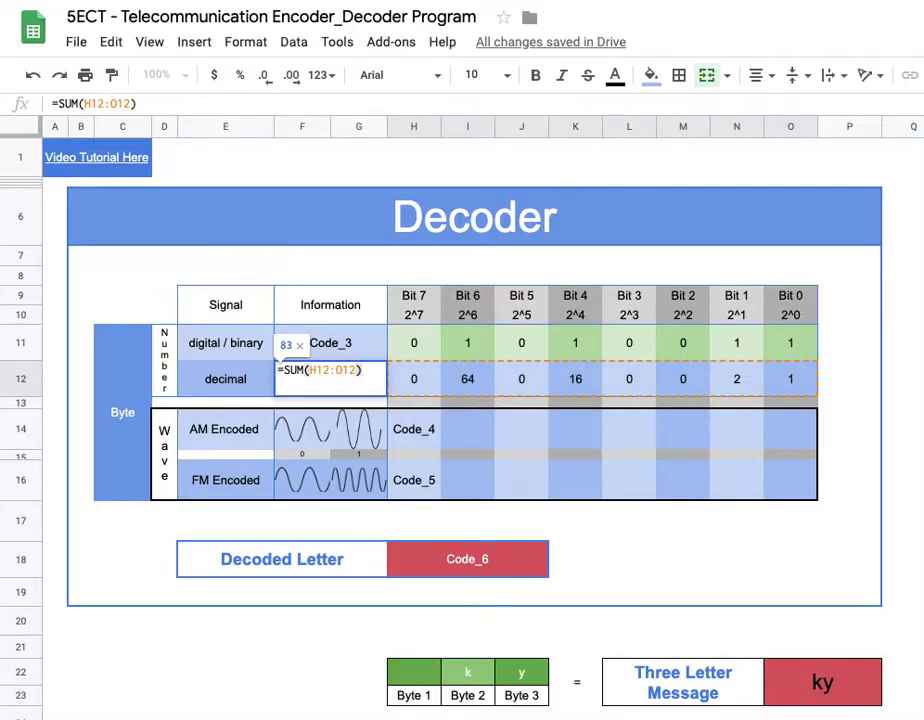
key(Return)
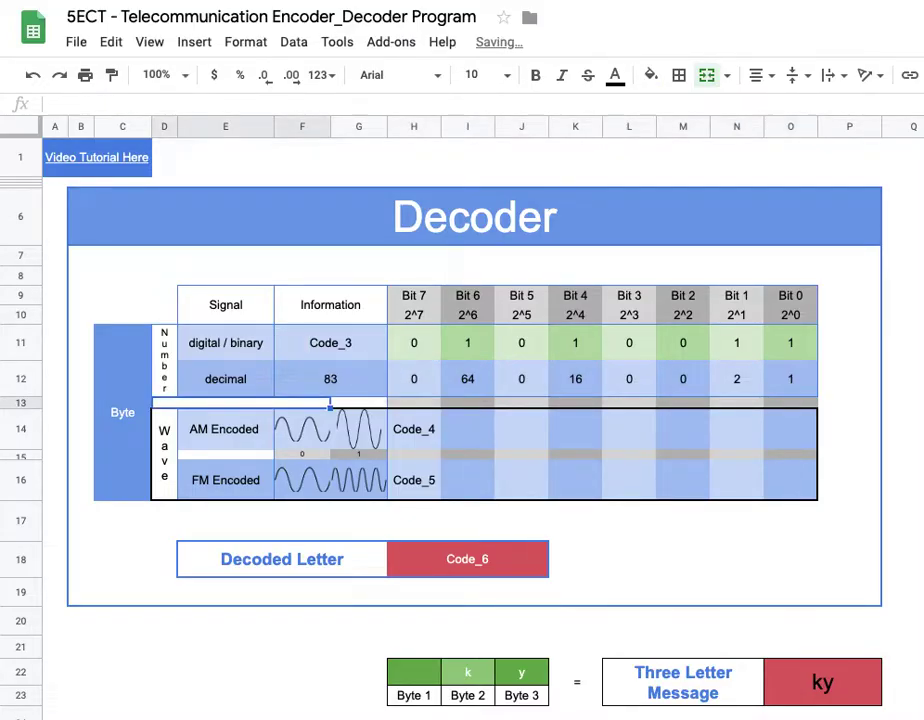
click(336, 381)
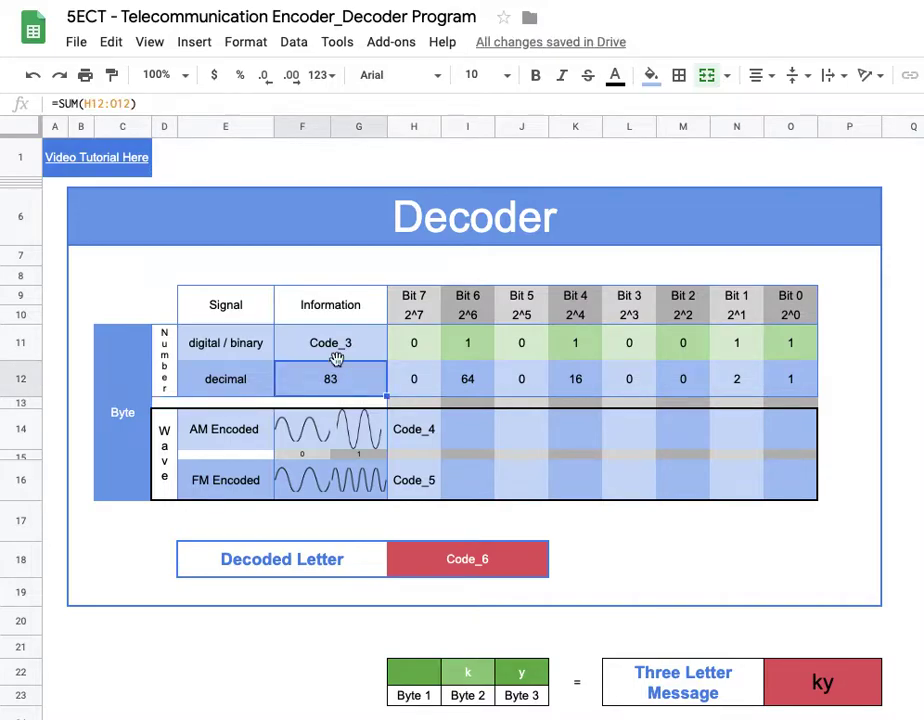
click(341, 357)
text(=)
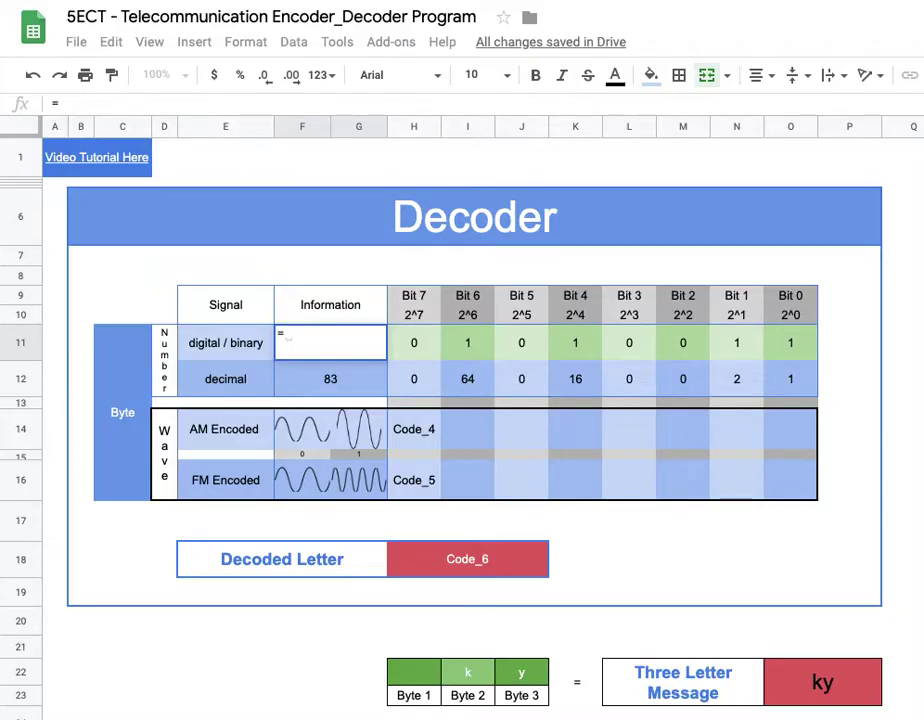
Step: Complete F11 as =DEC2BIN(F12,8) so it shows 01010011
text(DEC2)
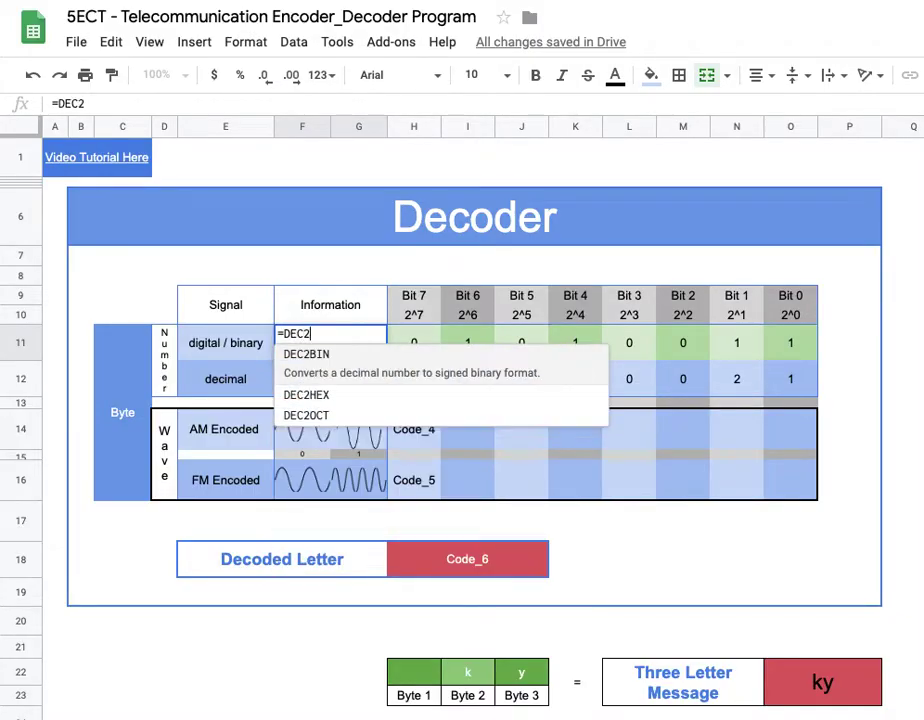
text(BIN)
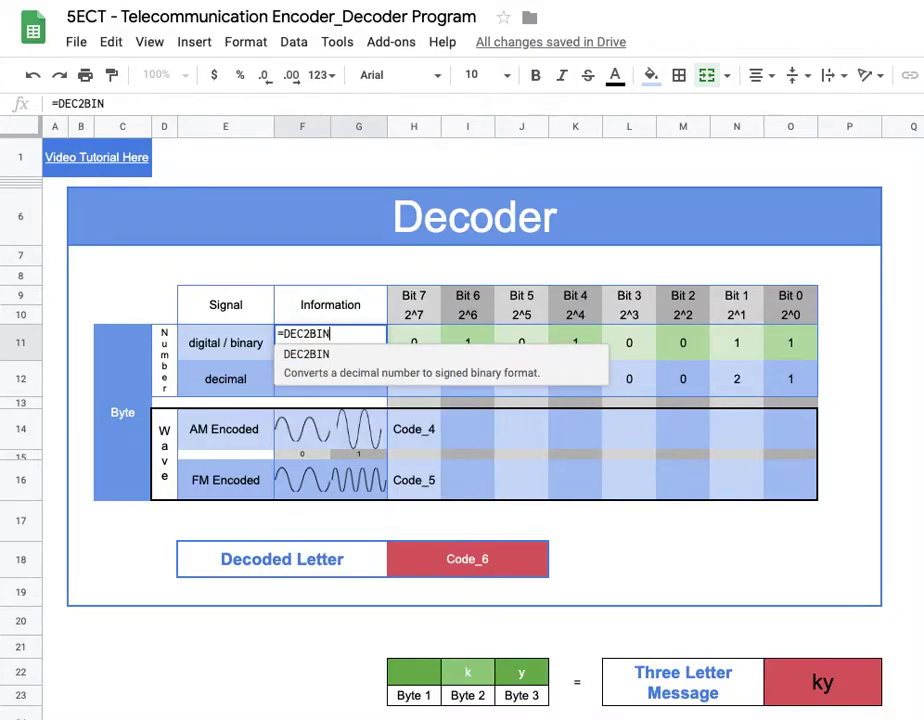
text(()
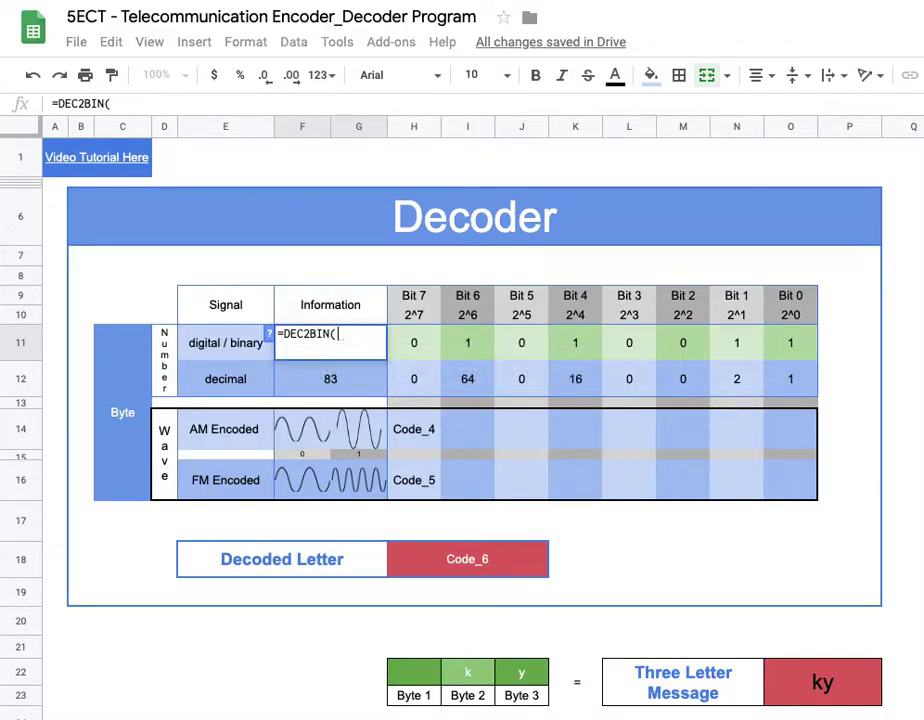
click(336, 386)
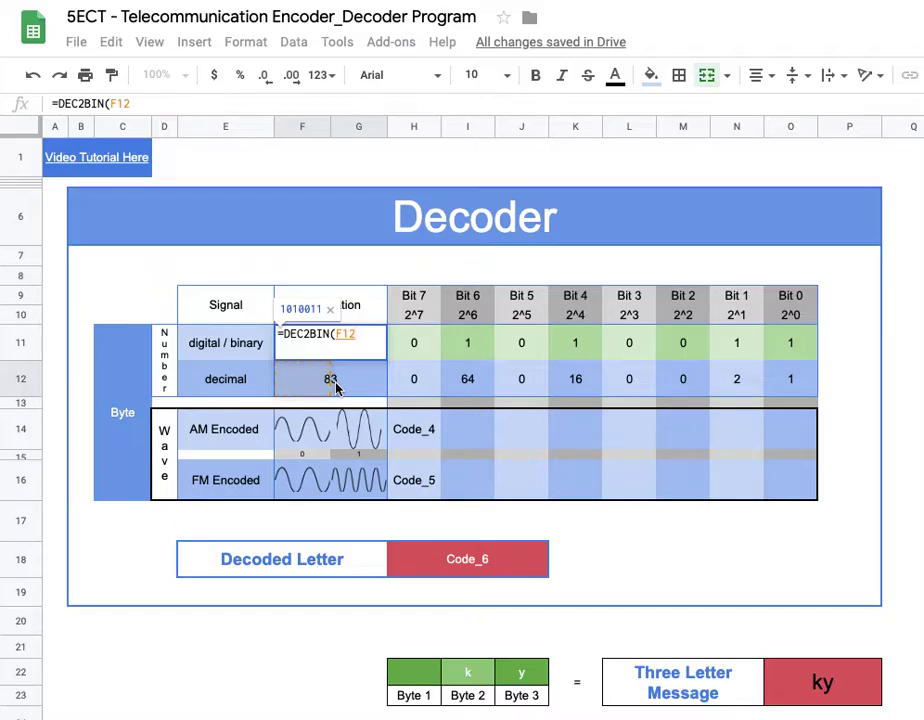
text(,)
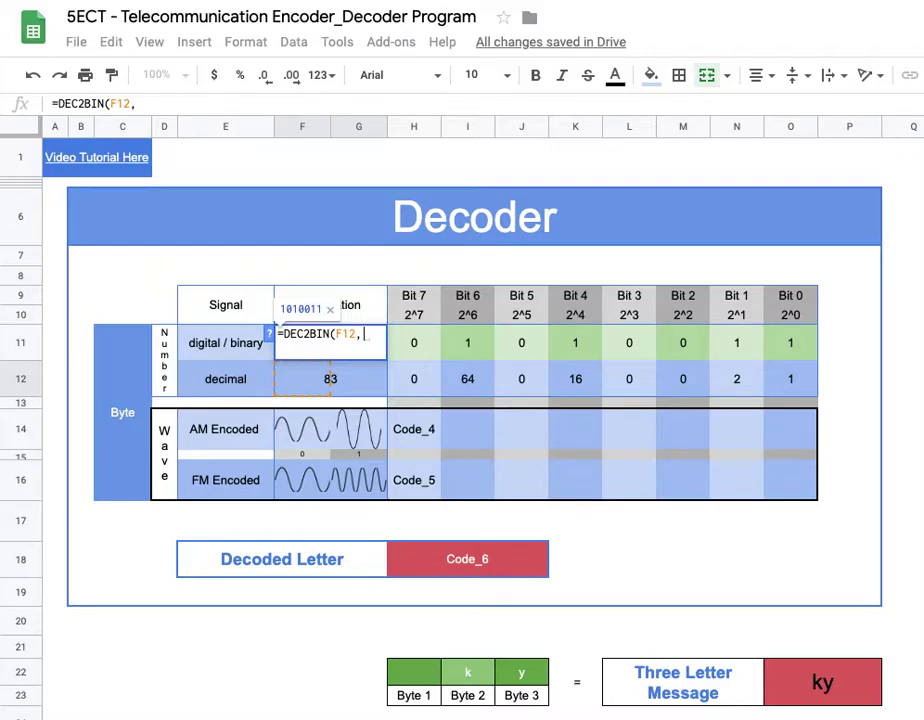
text(8))
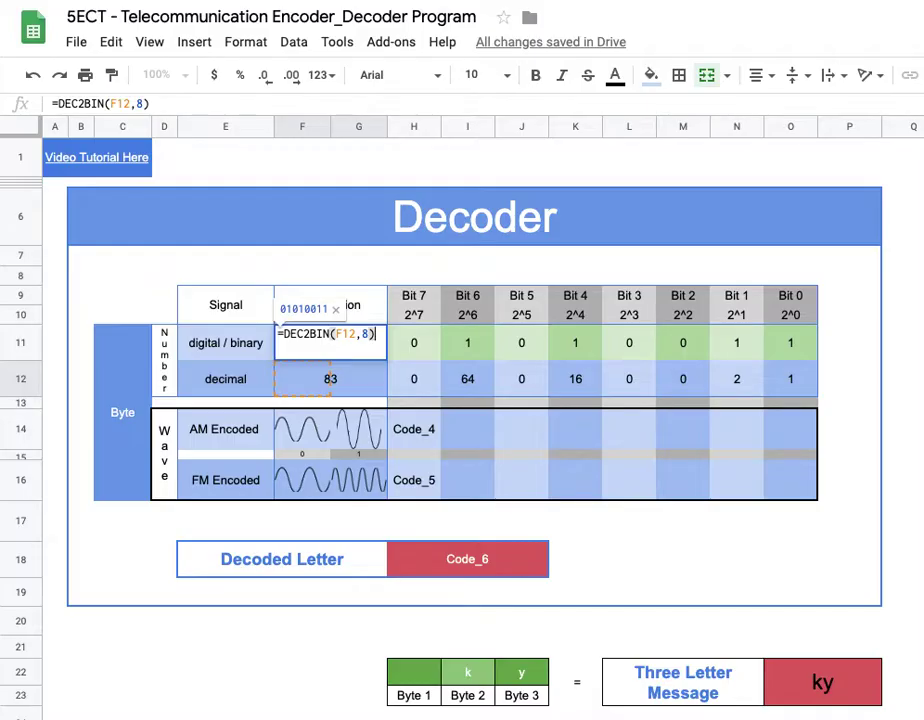
key(Return)
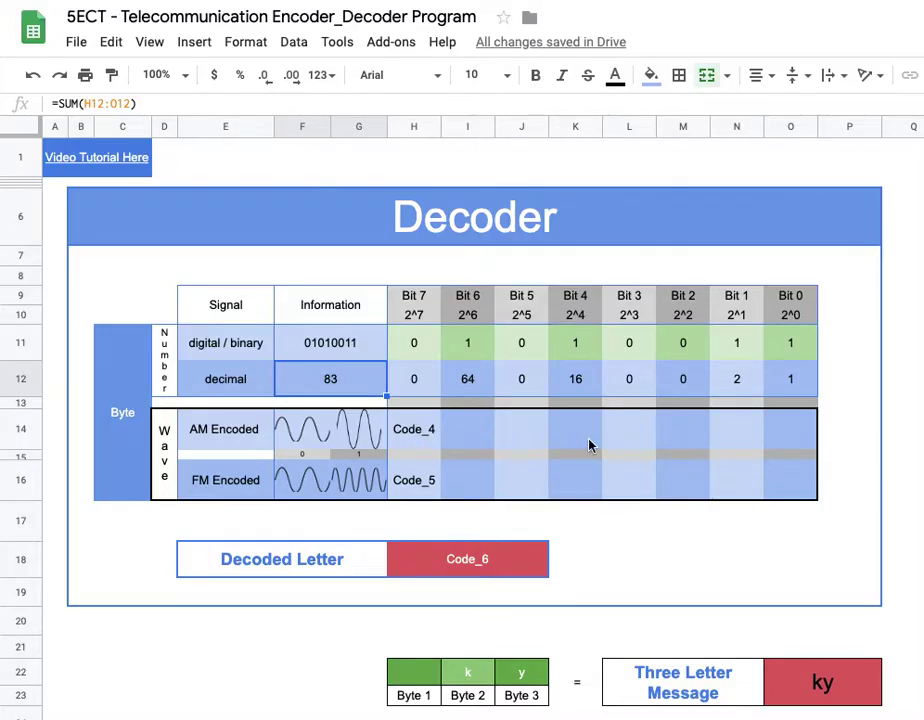
click(418, 485)
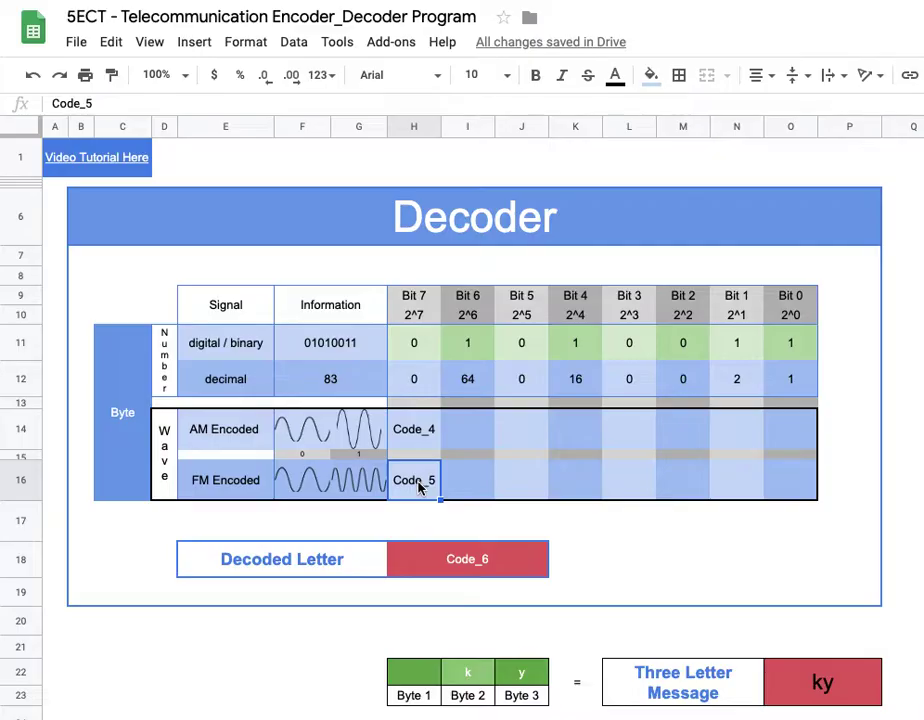
click(293, 489)
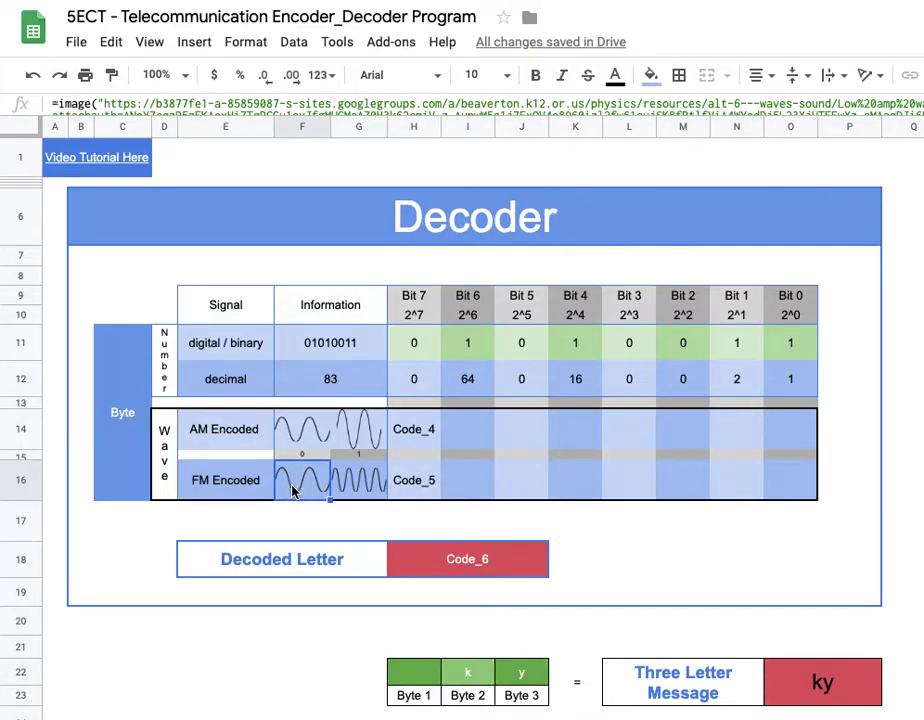
click(373, 485)
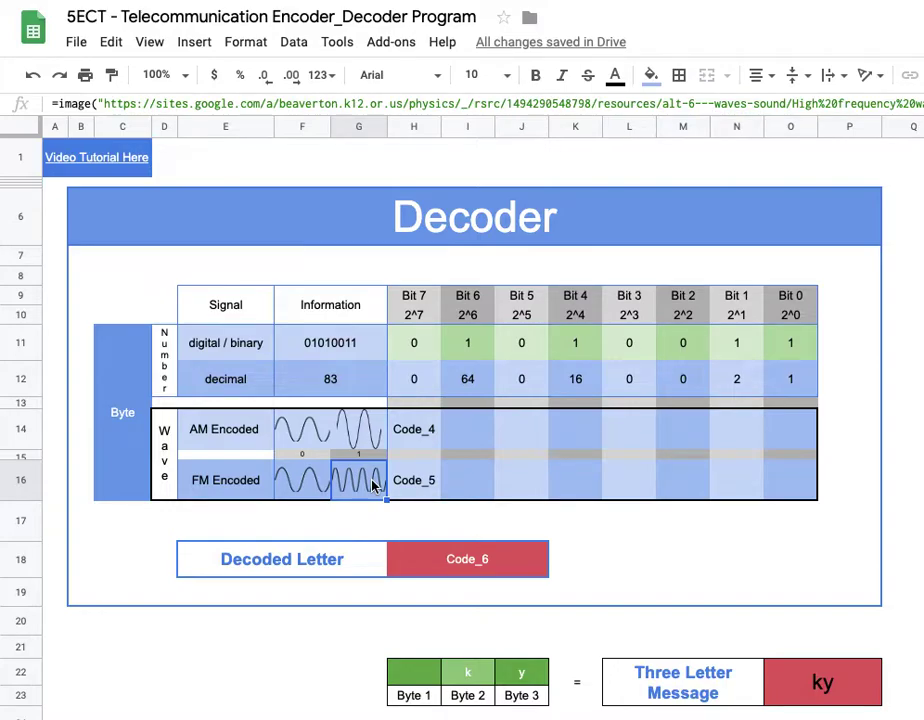
click(397, 485)
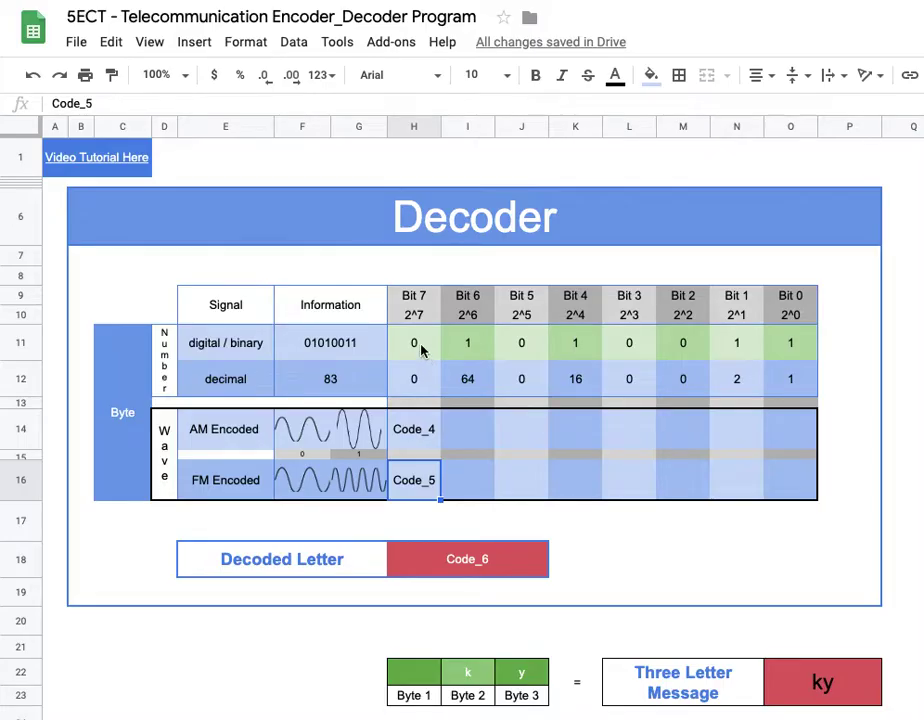
Step: Replace Code_5 in H16 with =IF(H11=0,F16,G16)
double_click(399, 479)
click(419, 486)
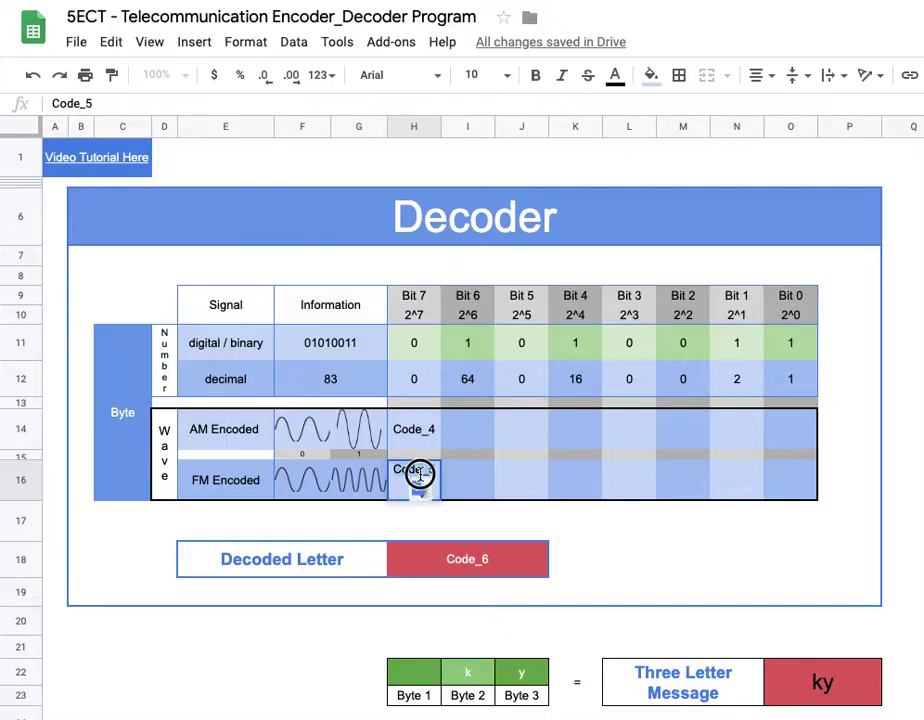
key(ctrl+a)
text(=)
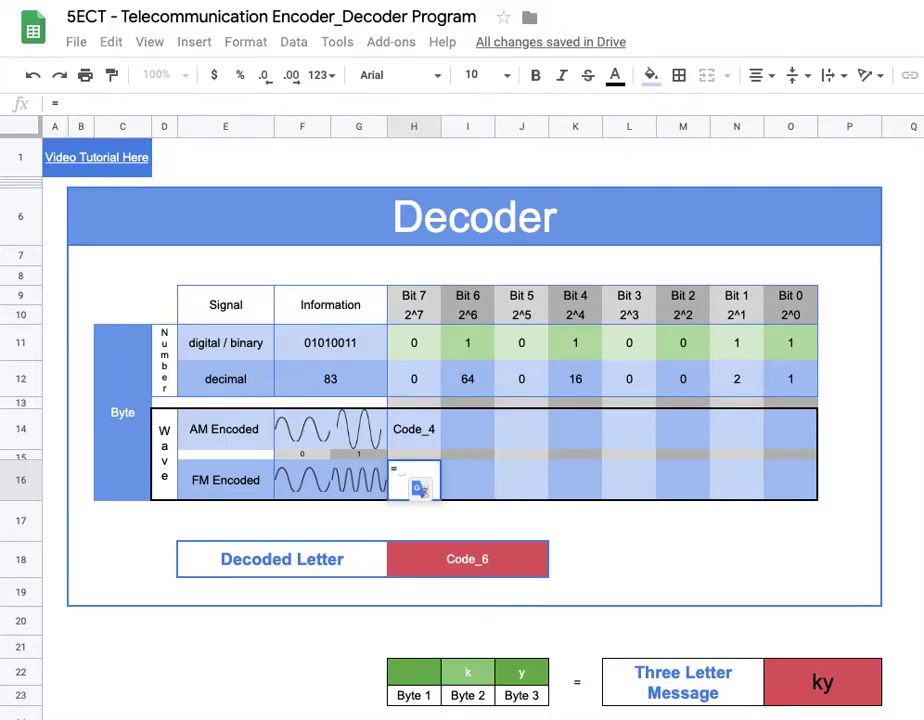
text(if)
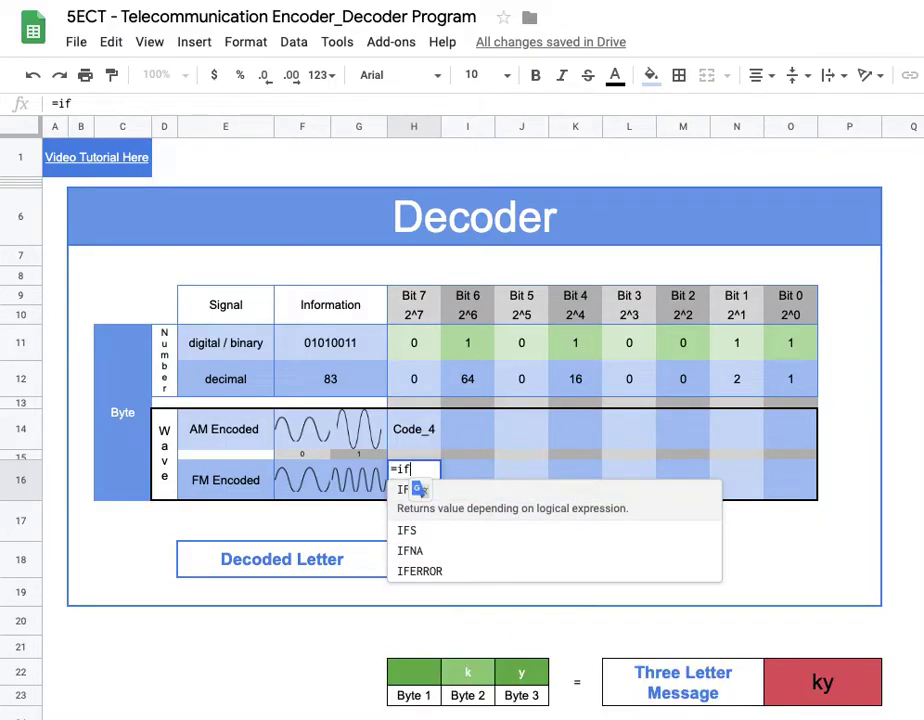
text(()
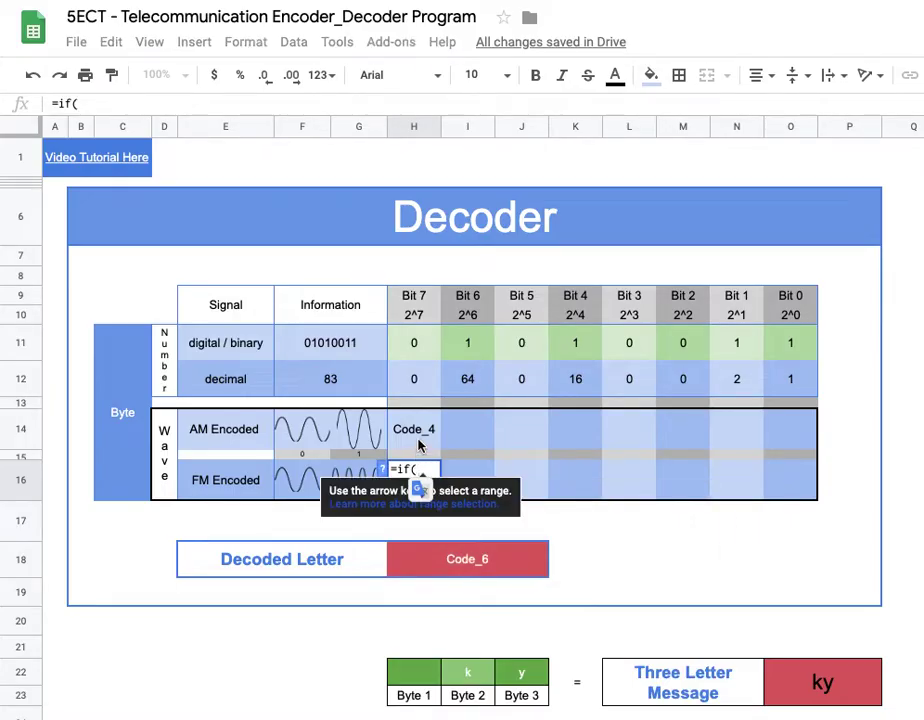
click(421, 346)
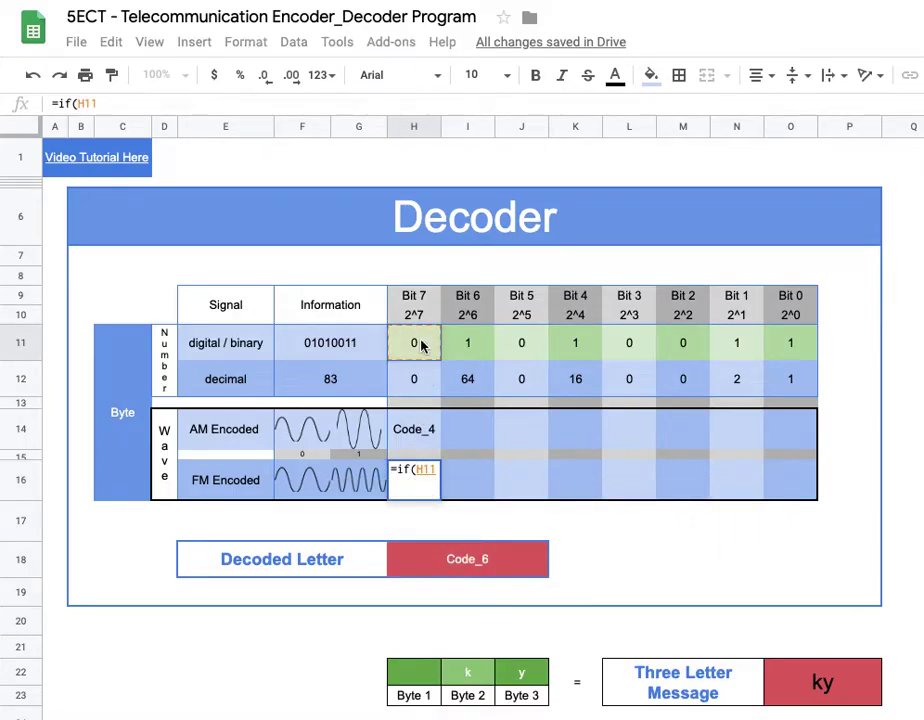
text(=0)
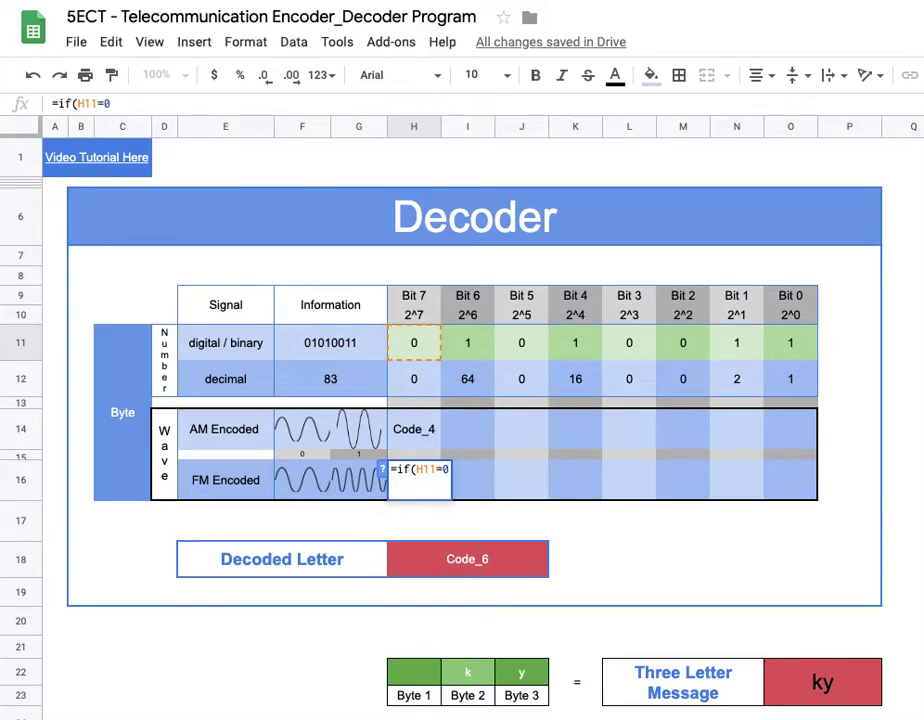
text(,)
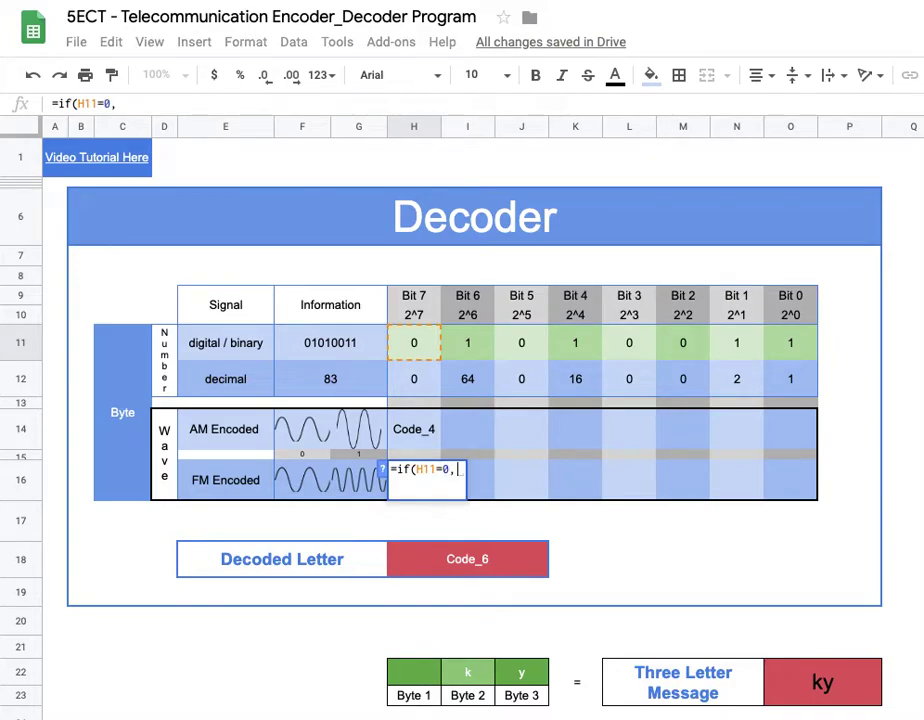
click(306, 488)
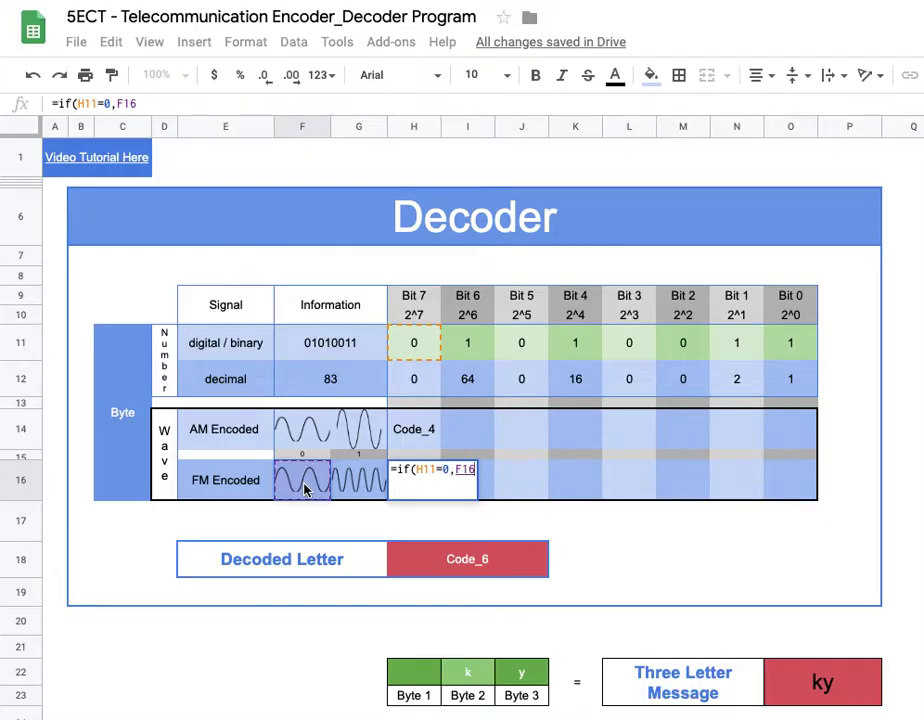
text(,)
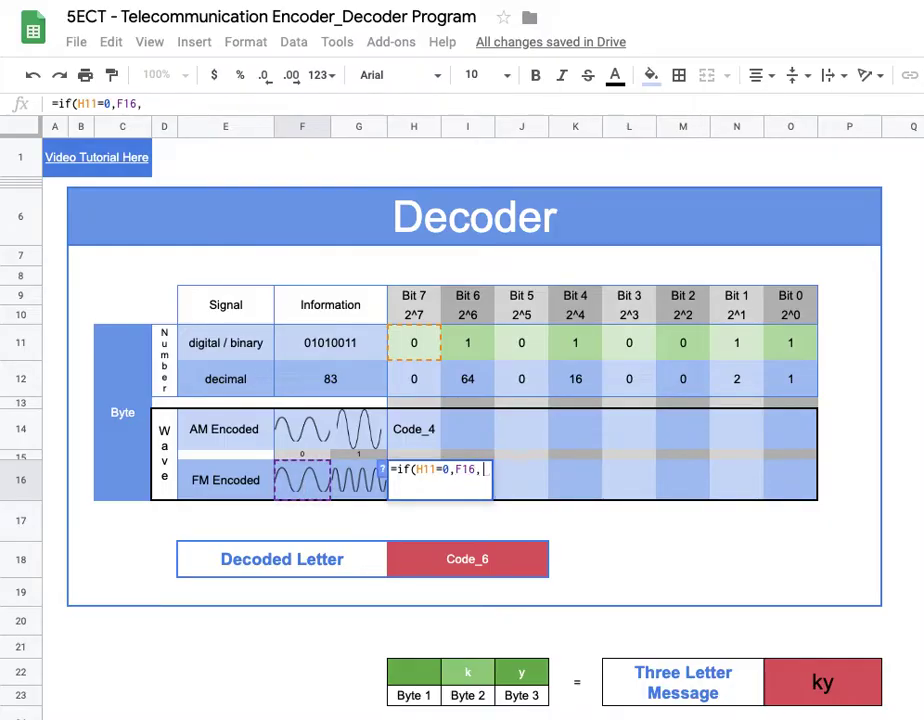
click(361, 486)
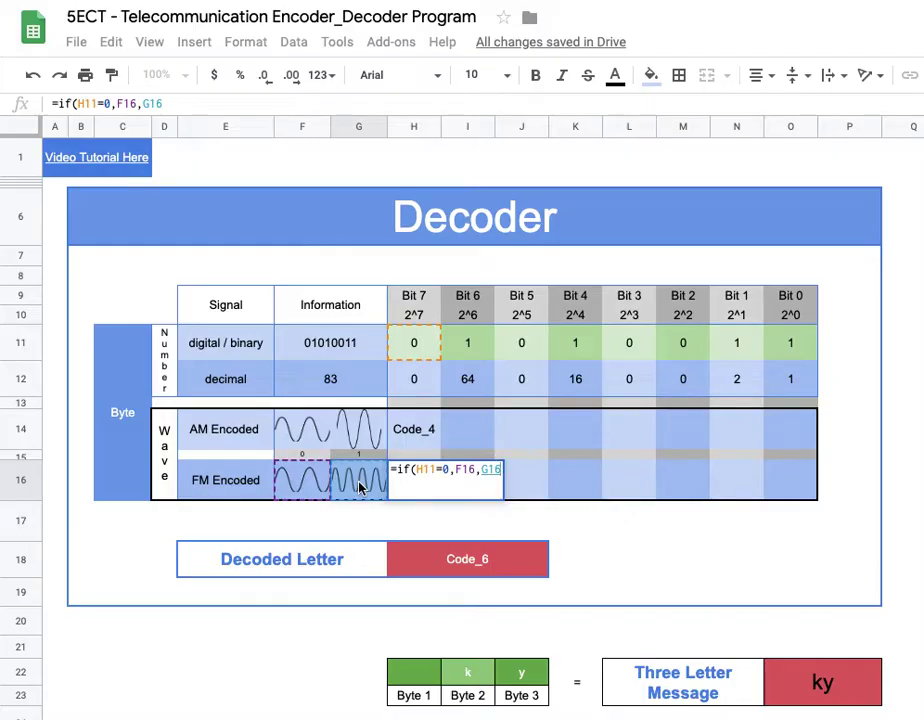
text())
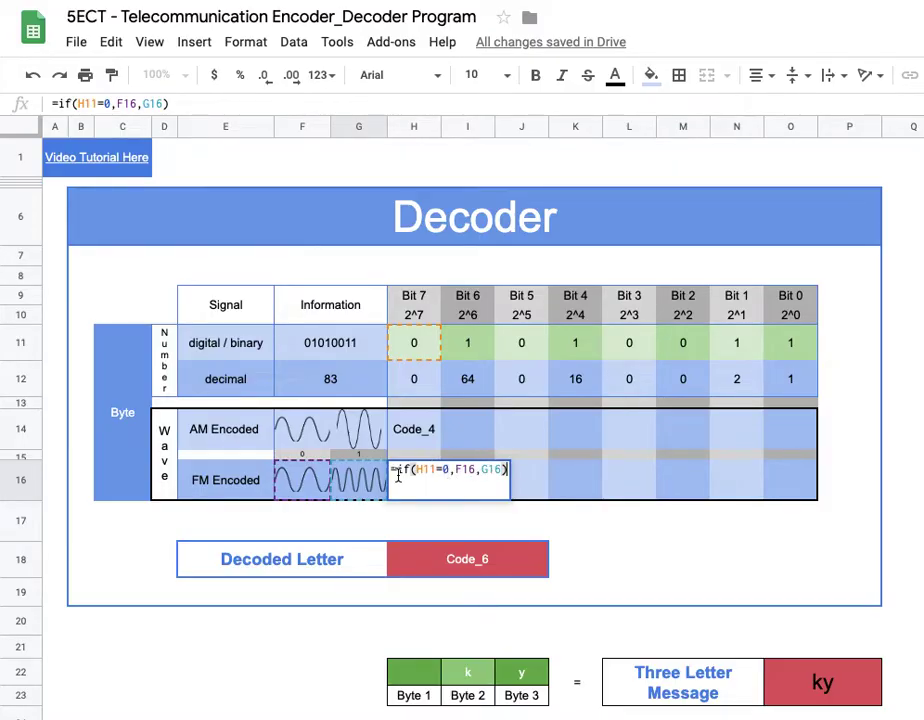
Step: Make the wave references absolute as $F$16 and $G$16 and commit the formula
click(455, 470)
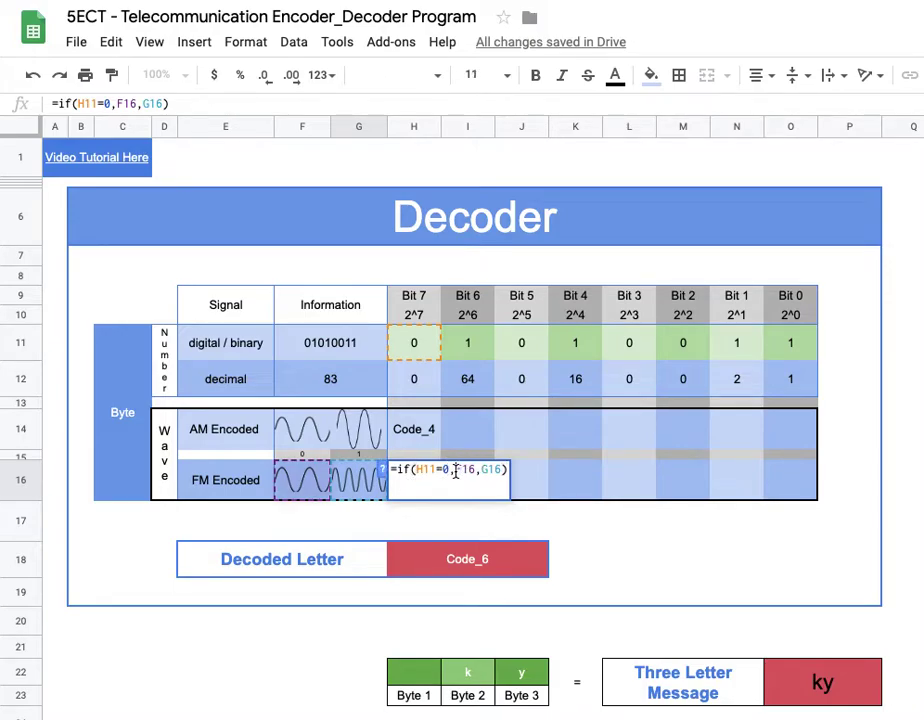
text($)
key(Right)
text($)
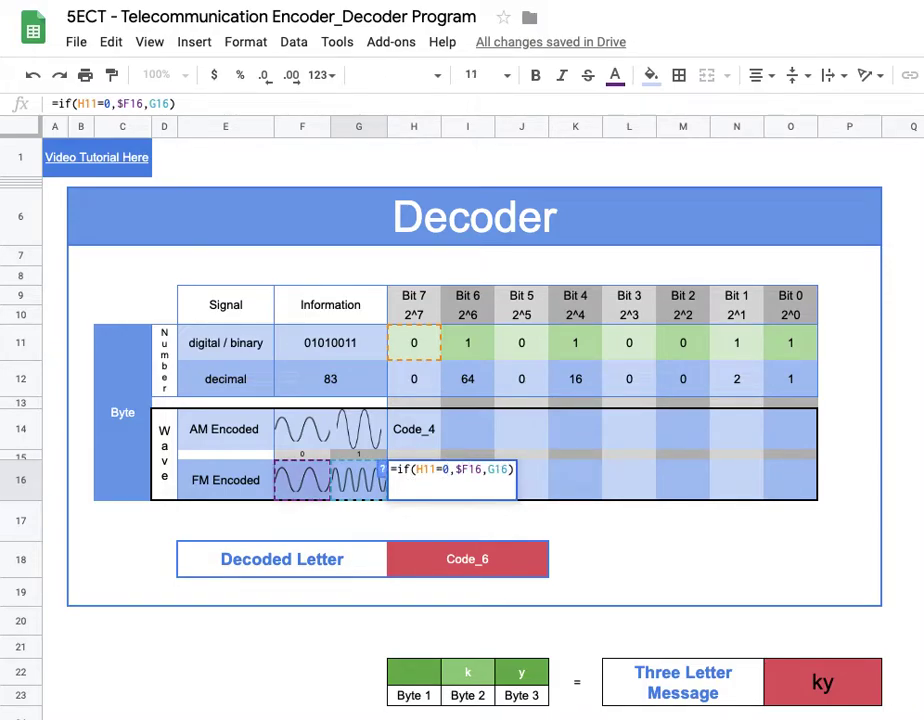
key(Right)
key(Right)
key(Right)
text($)
key(Right)
key(Right)
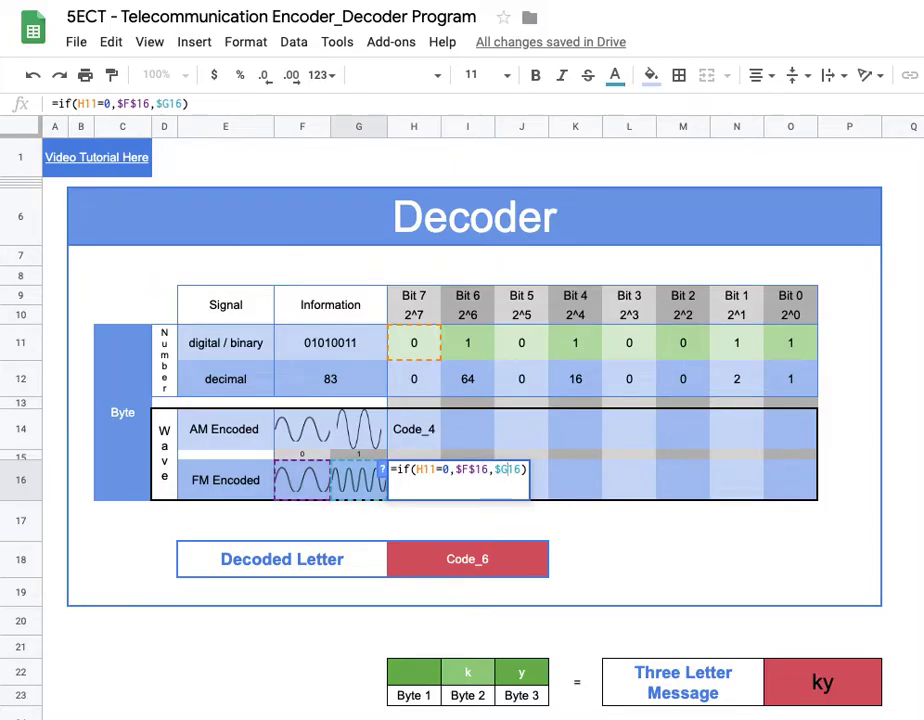
text($)
key(Return)
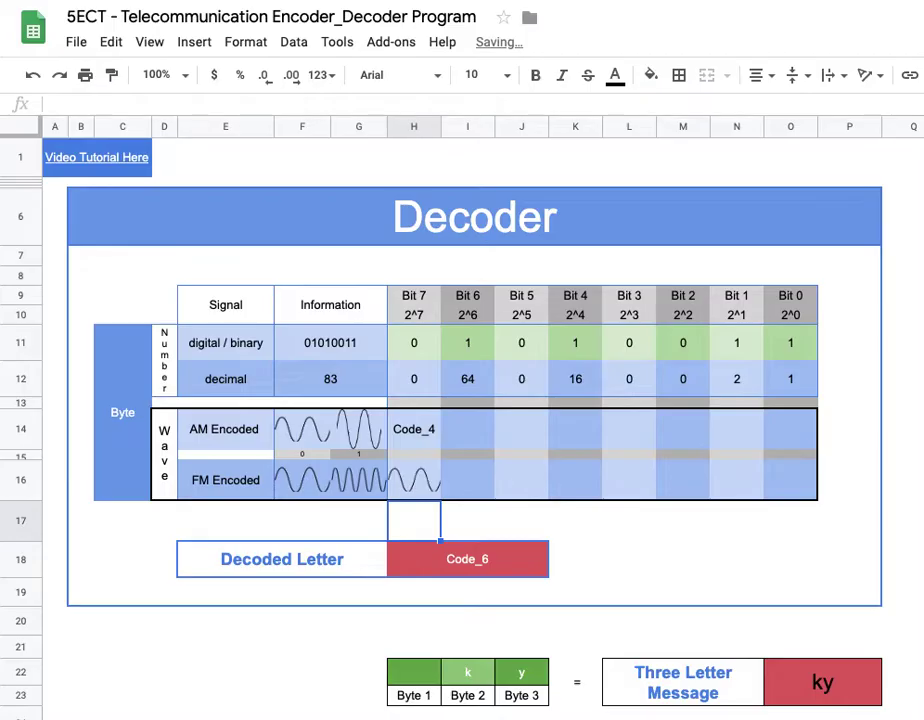
Step: Copy H16's wave formula and paste it as formula only into I16:O16
click(423, 479)
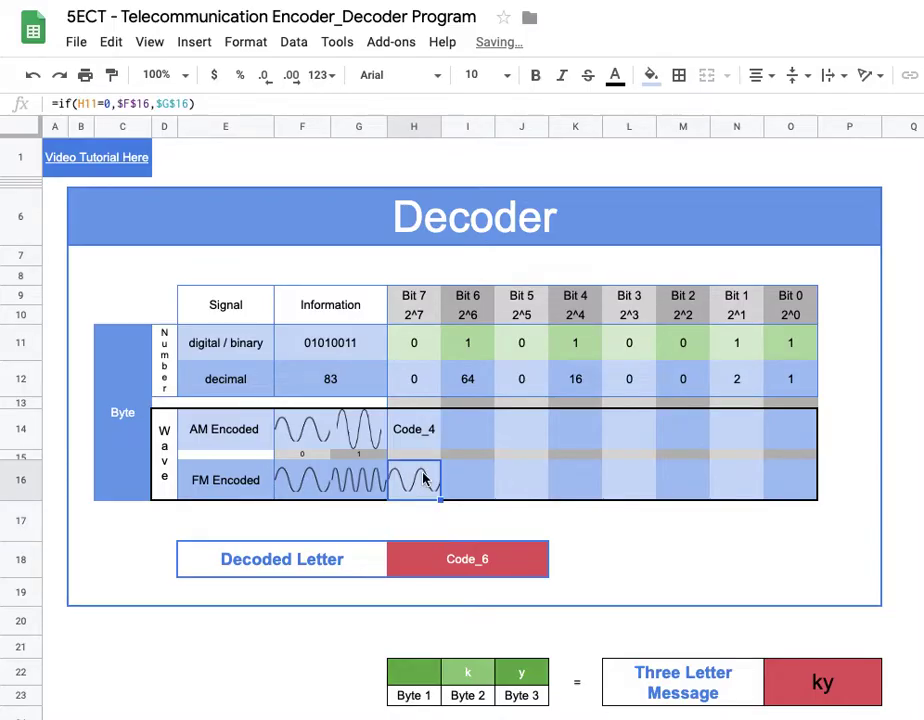
key(ctrl+c)
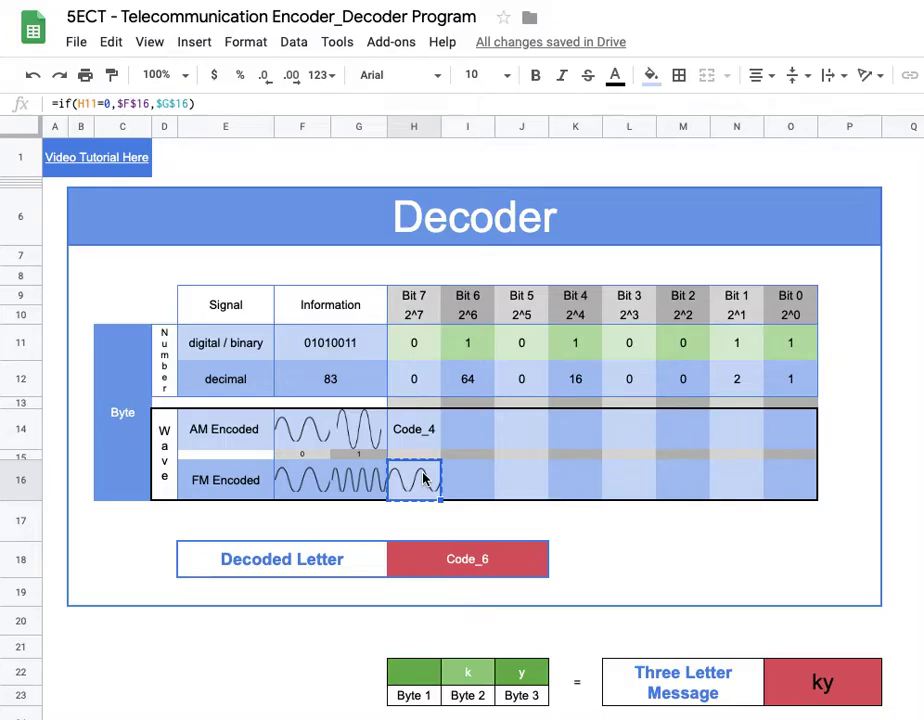
mouse_move(470, 481)
mouse_down()
mouse_move(676, 476)
mouse_move(786, 485)
mouse_up()
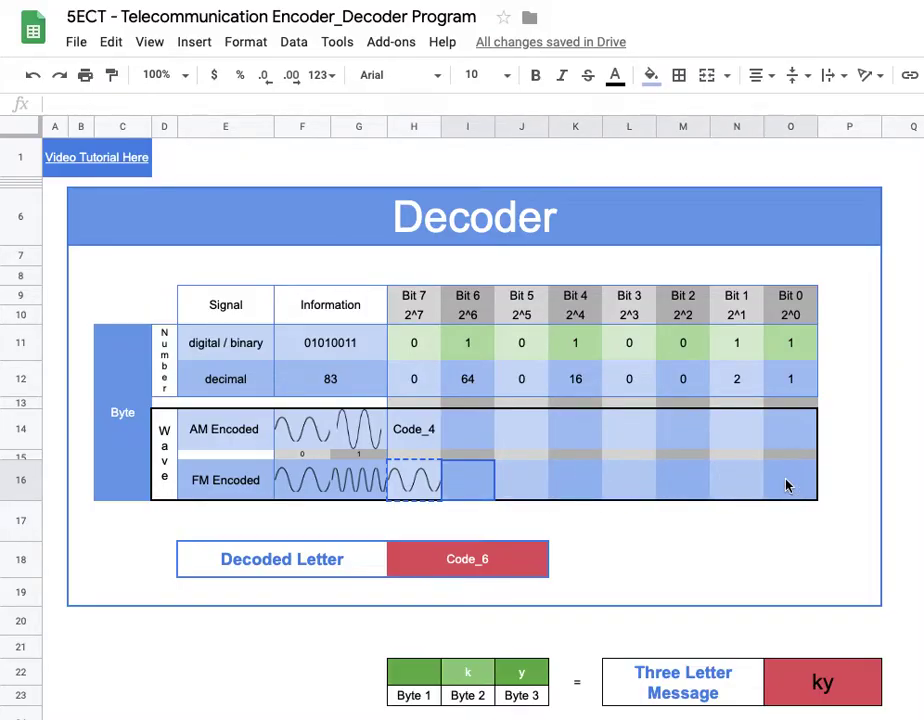
right_click(451, 489)
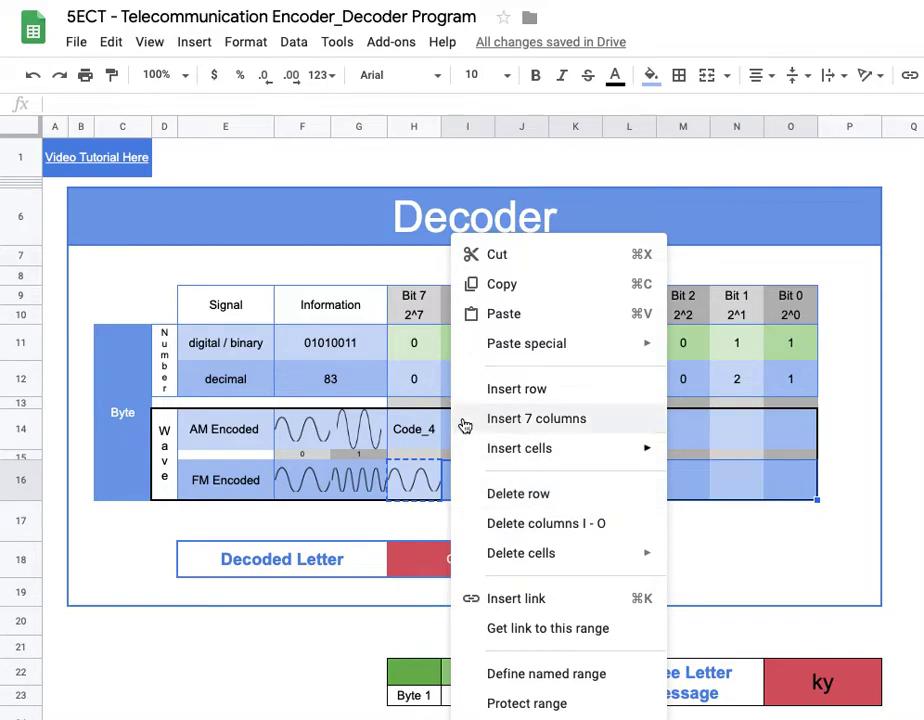
mouse_move(515, 357)
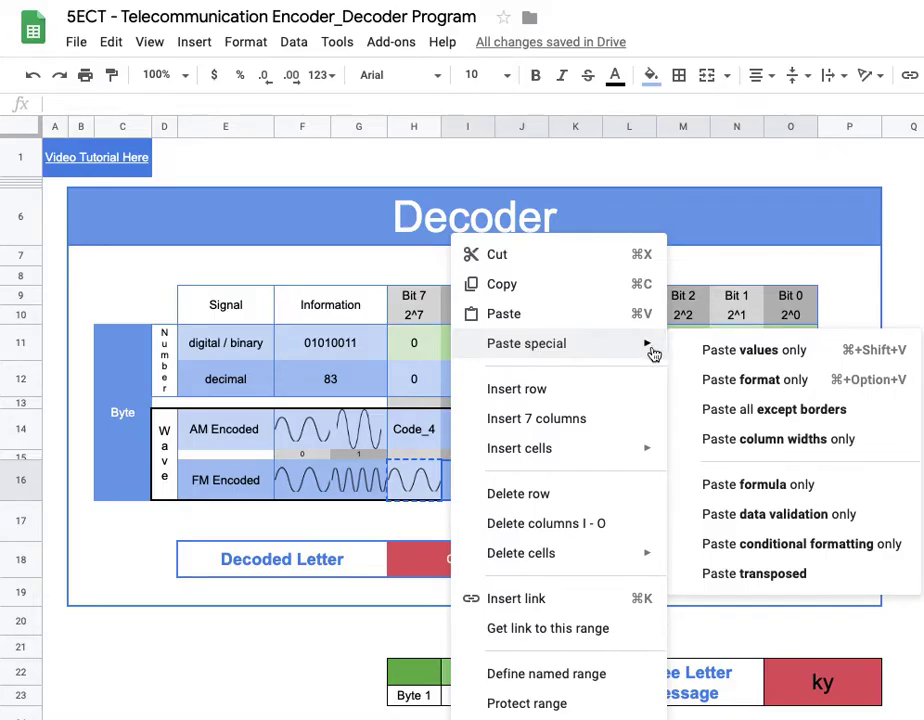
click(727, 485)
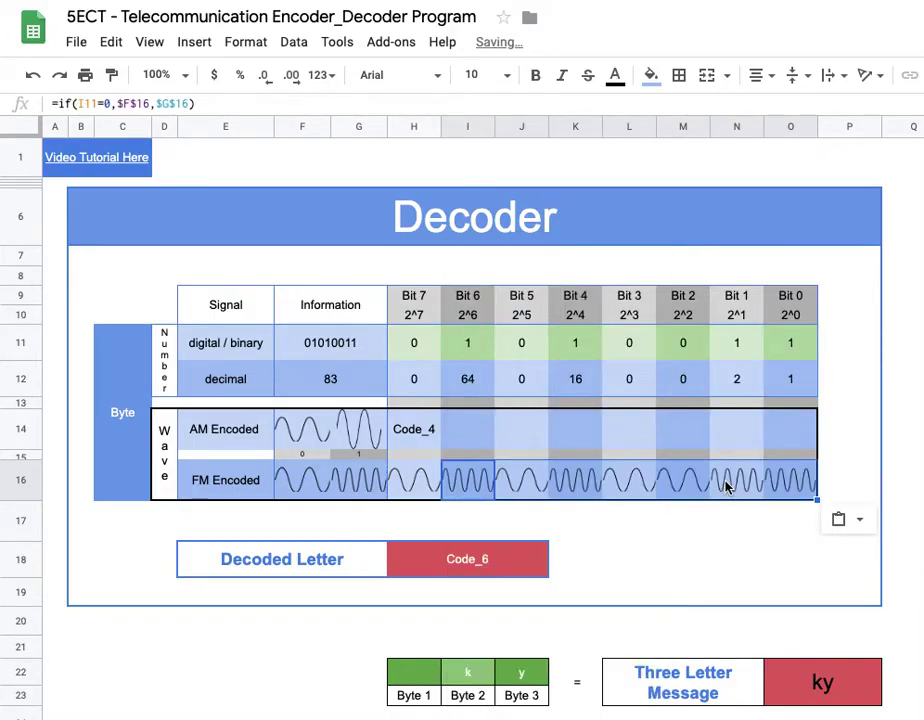
click(423, 487)
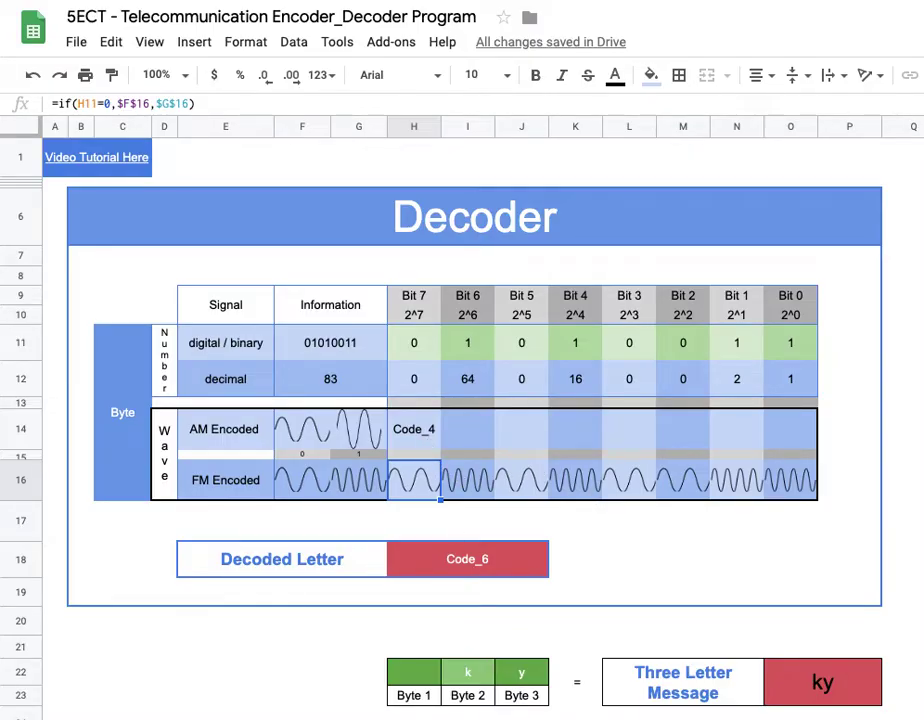
Step: Paste the Encoder's AM wave formulas over the Code_4 placeholder in the Decoder's H14 row
click(150, 716)
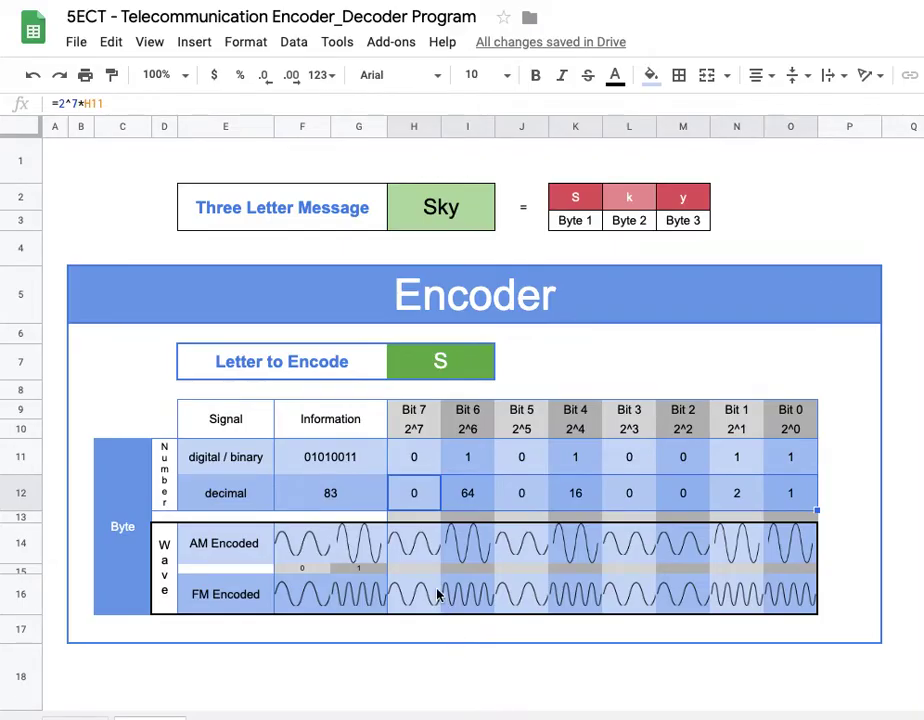
click(420, 556)
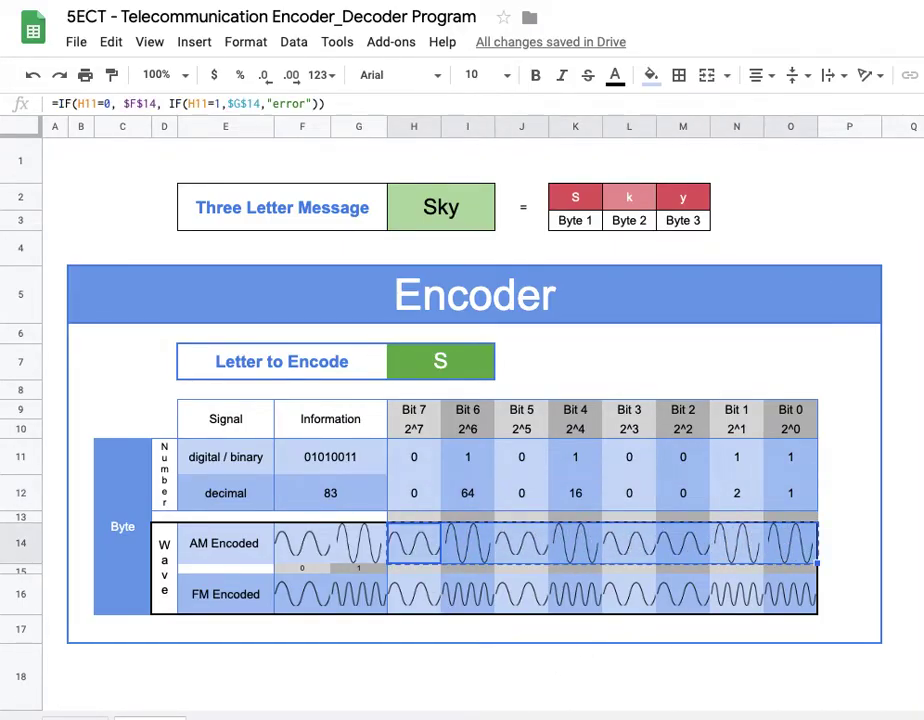
click(230, 716)
click(416, 432)
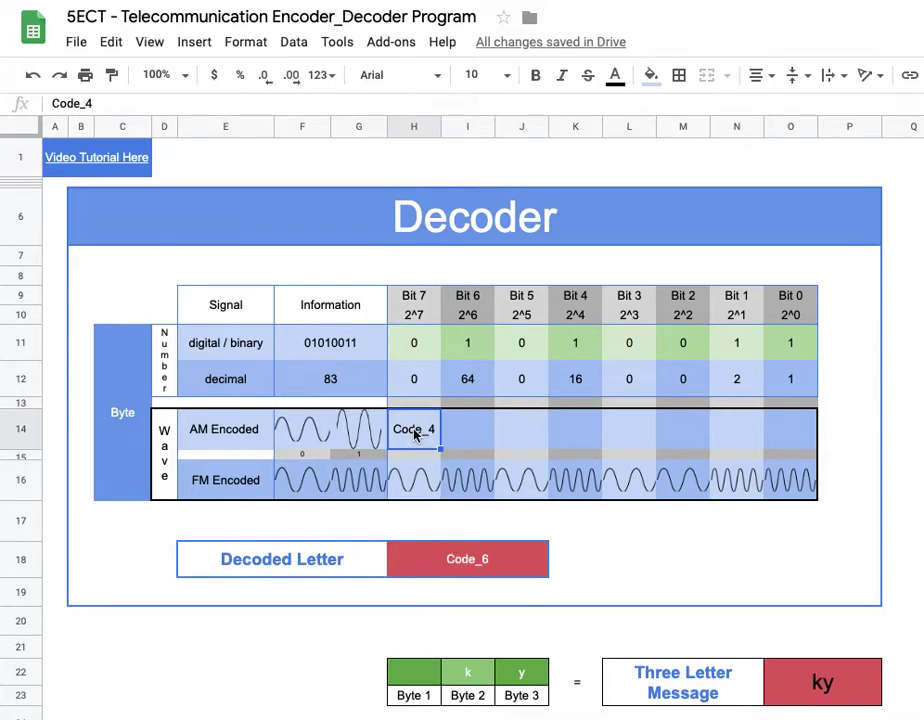
key(ctrl+v)
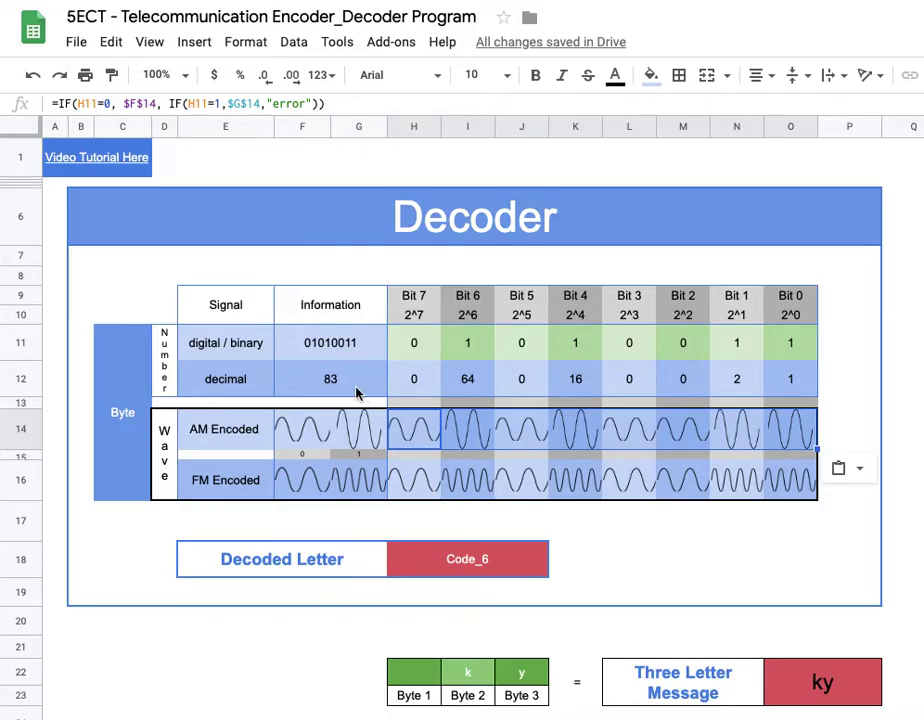
click(462, 566)
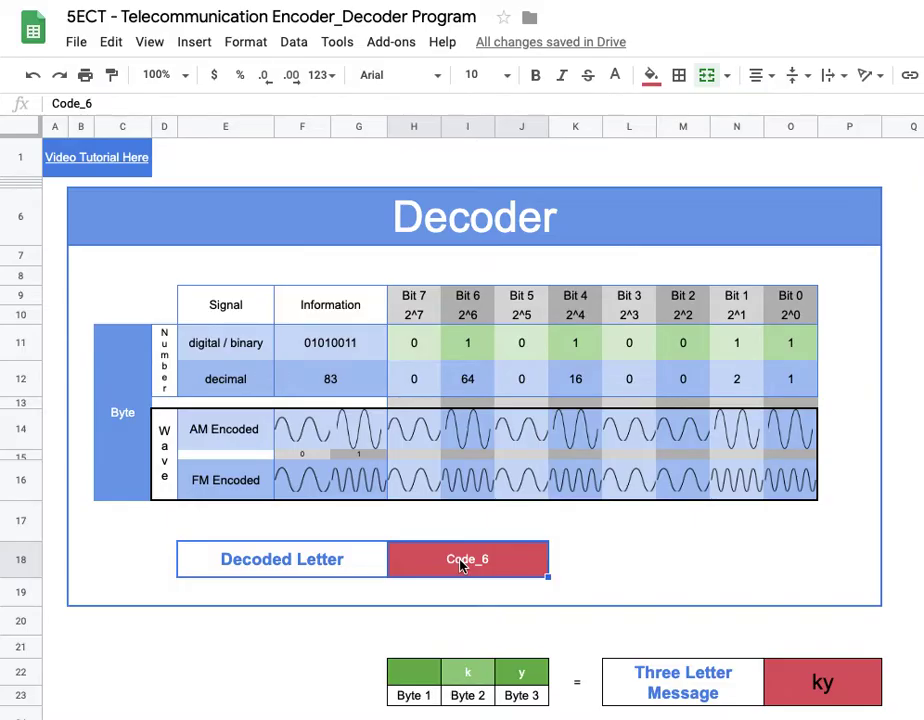
Step: Enter =CHAR(F12) in the Code_6 cell so it shows the letter S
click(462, 566)
text(=)
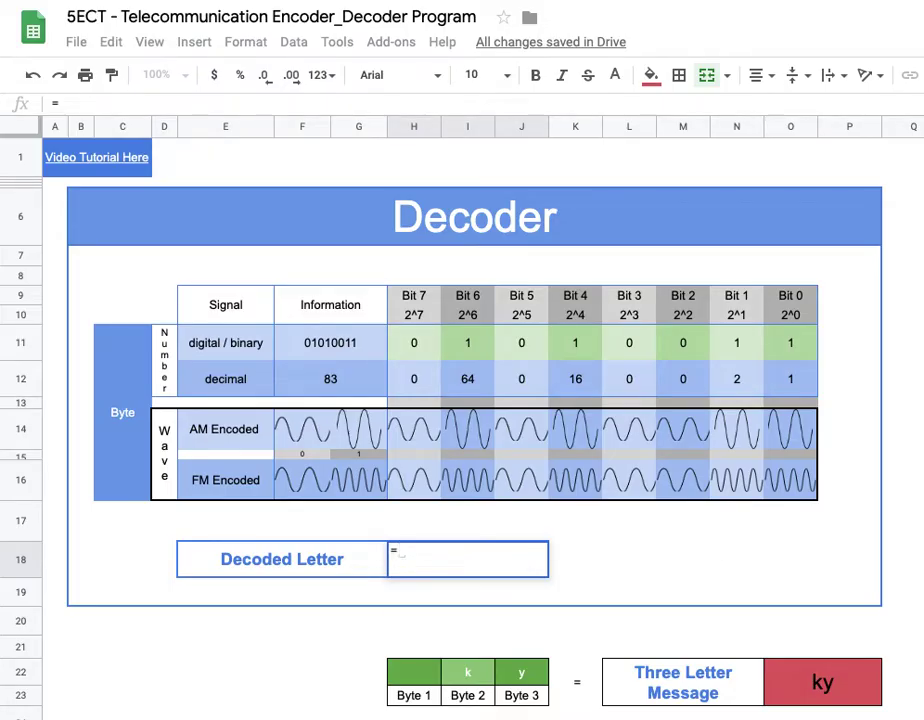
text(CH)
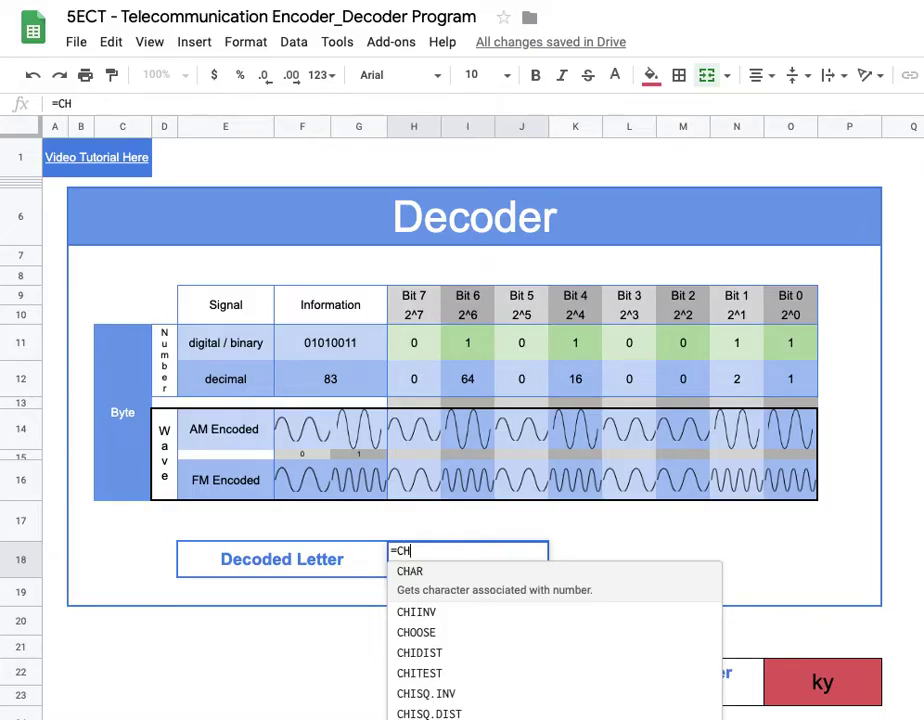
text(AR)
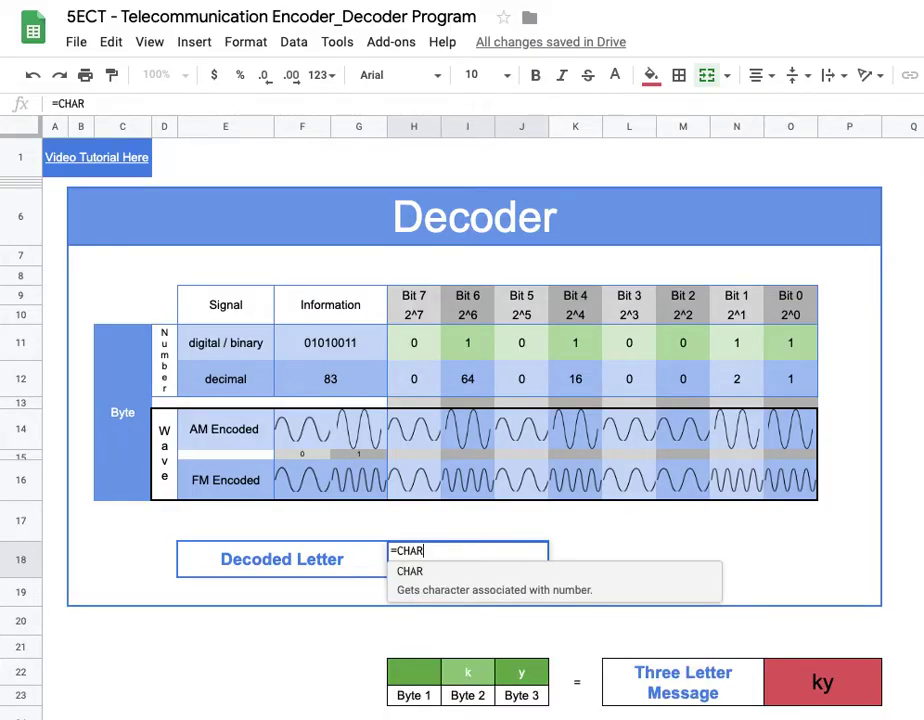
text())
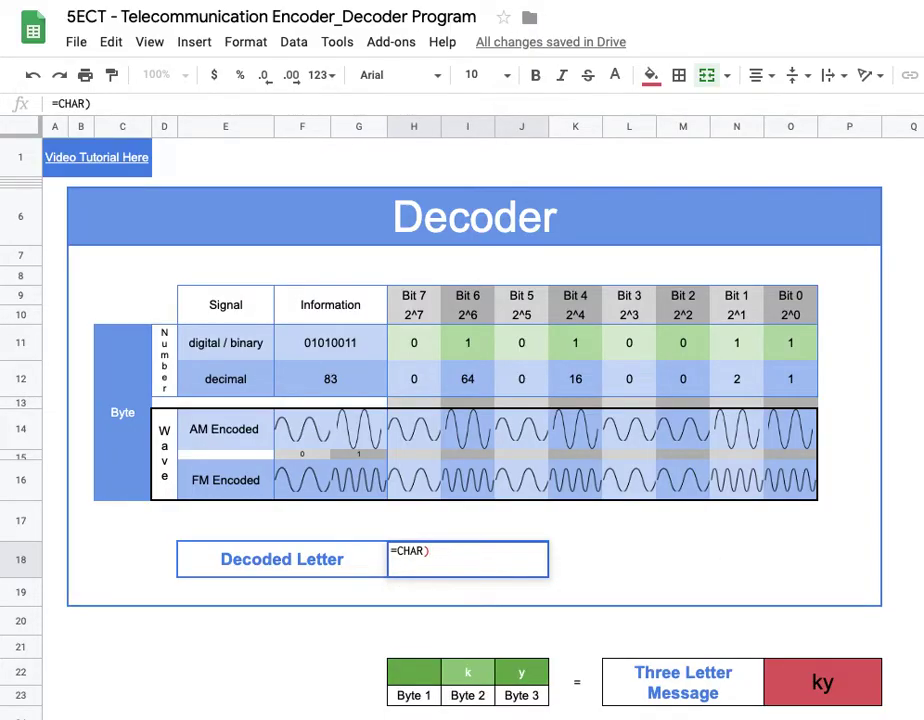
key(BackSpace)
text(()
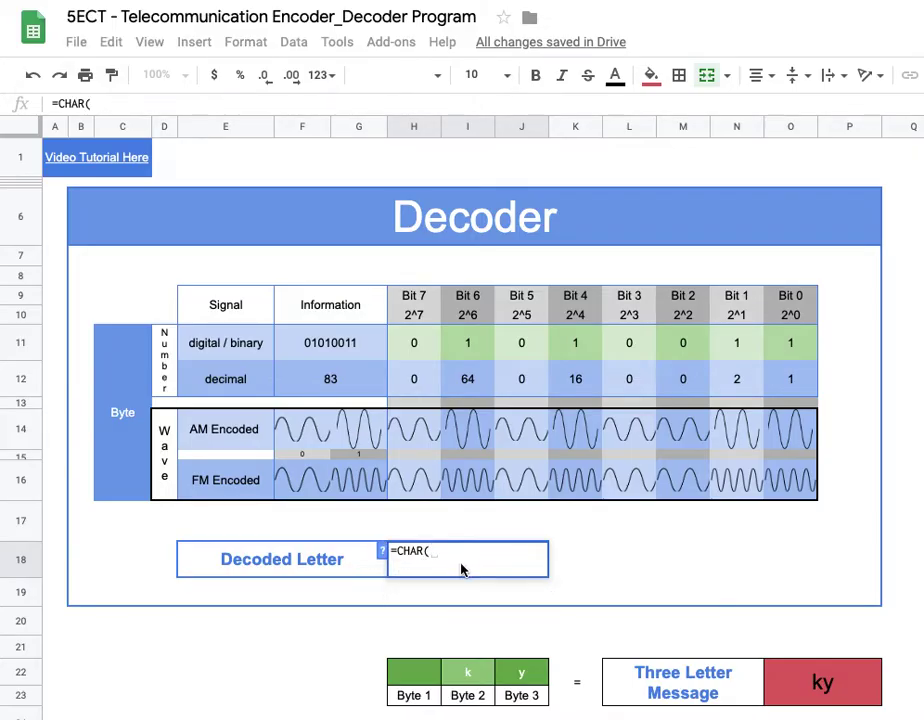
click(337, 388)
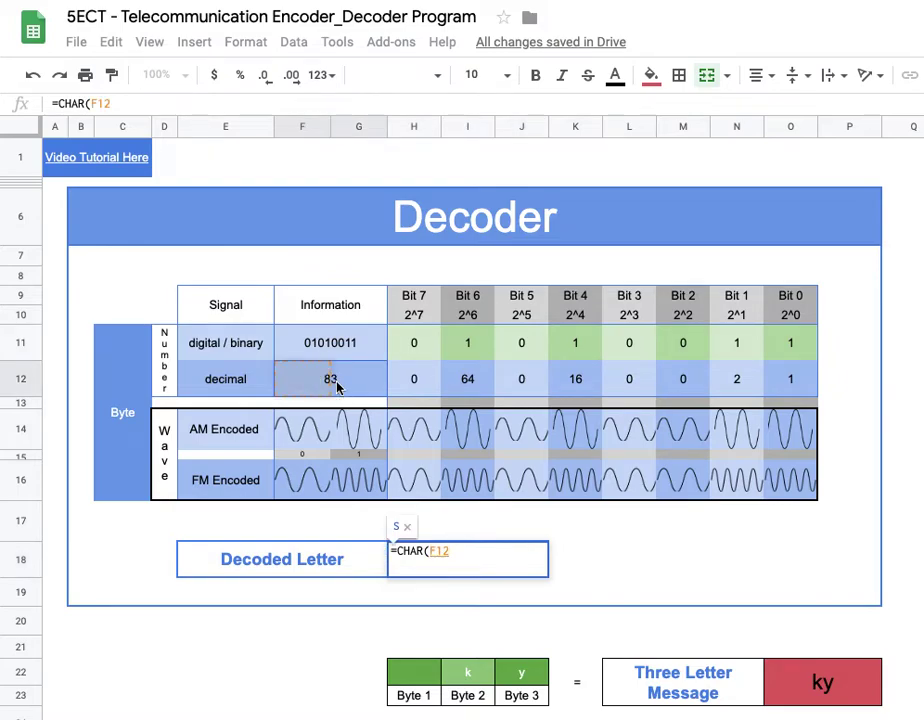
text())
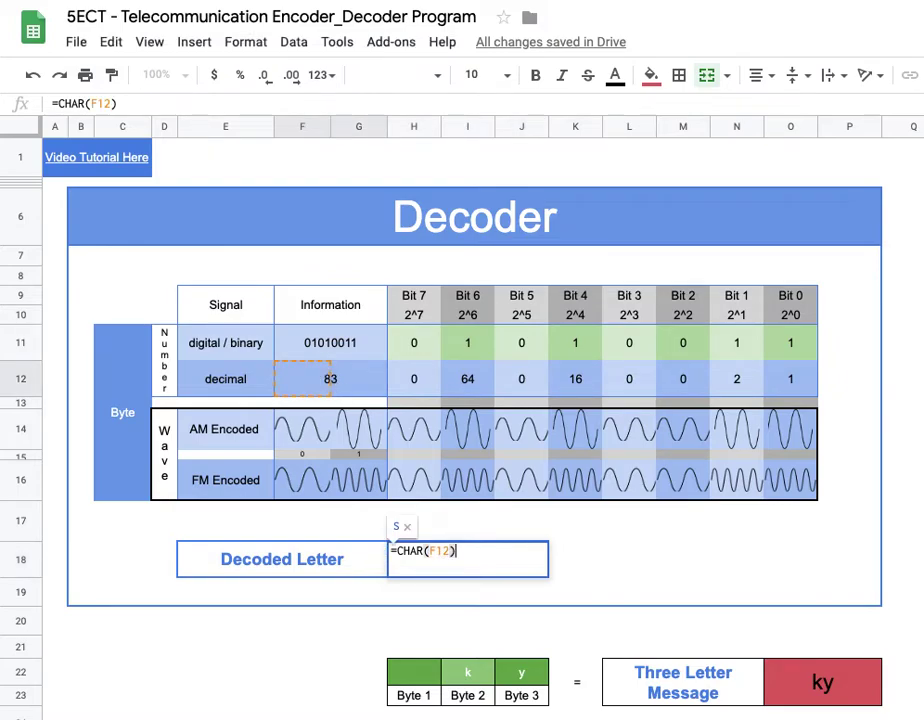
key(Return)
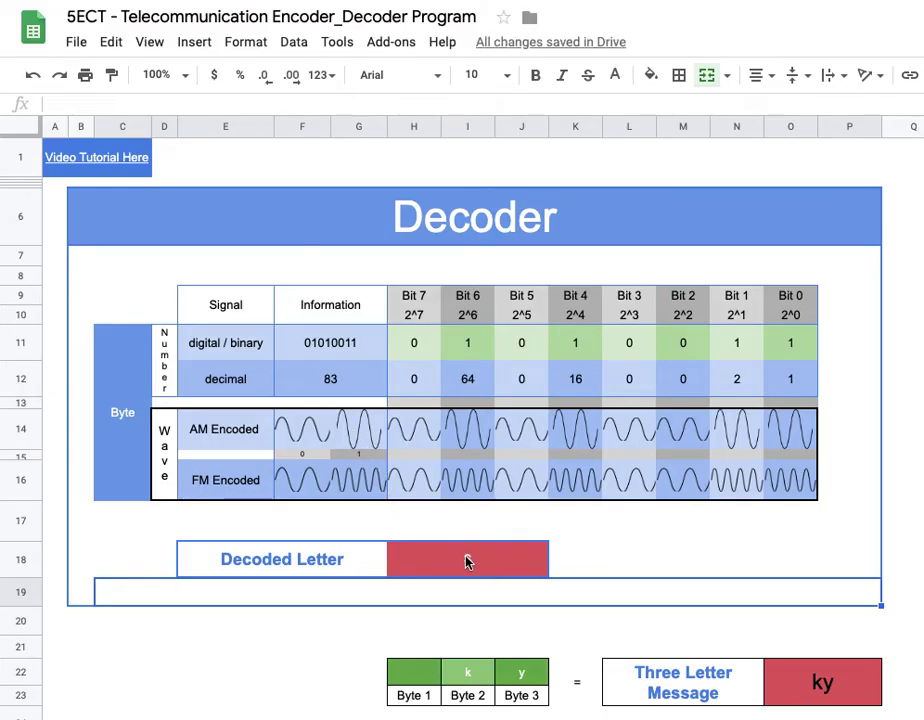
click(466, 562)
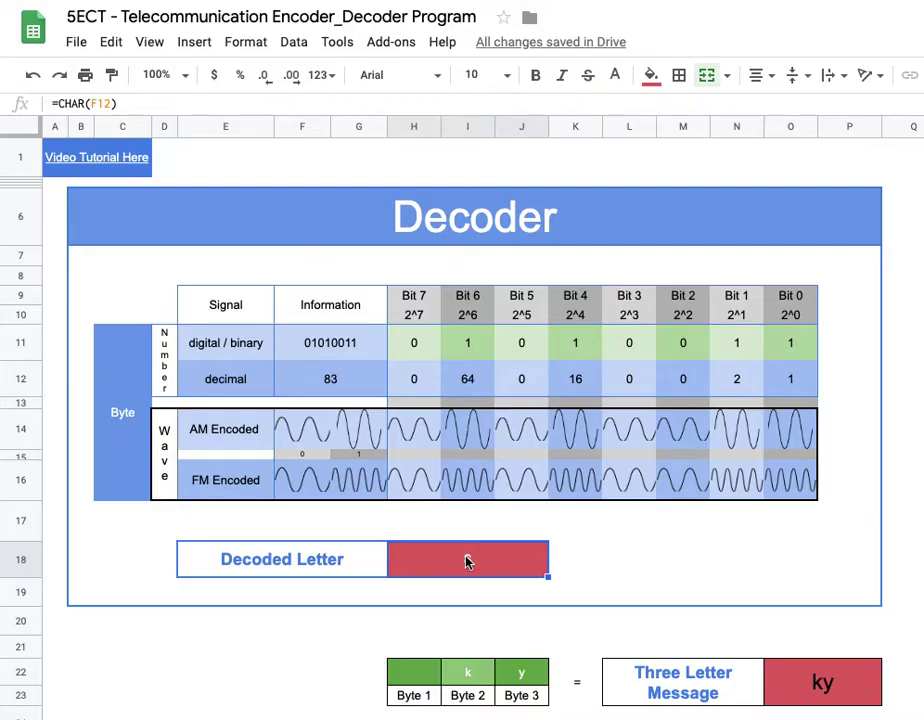
Step: Type S into the Byte 1 cell so the message reads Sky
click(418, 678)
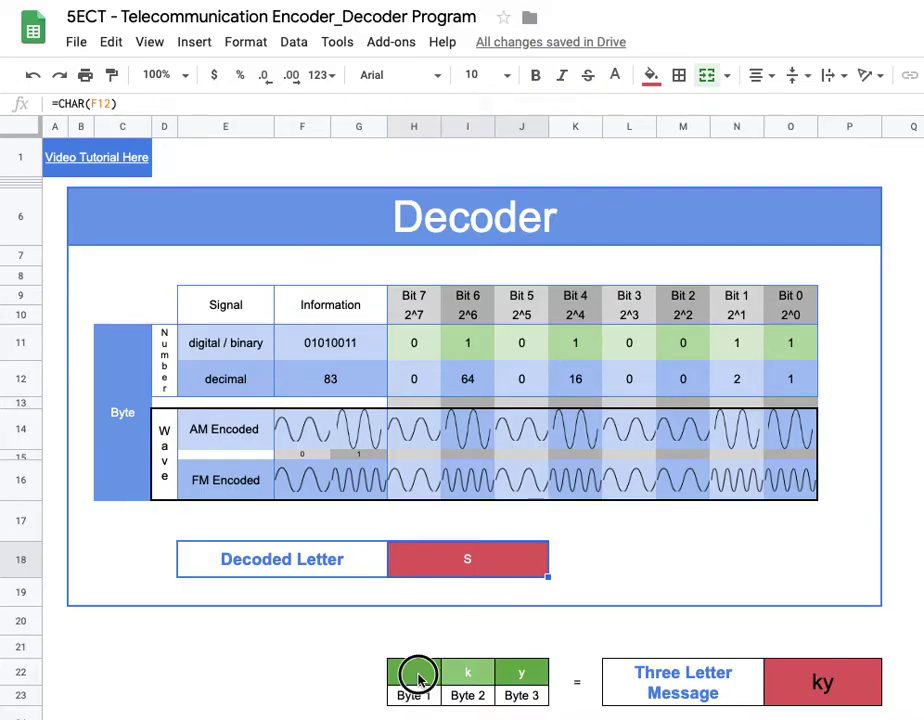
text(S)
key(Return)
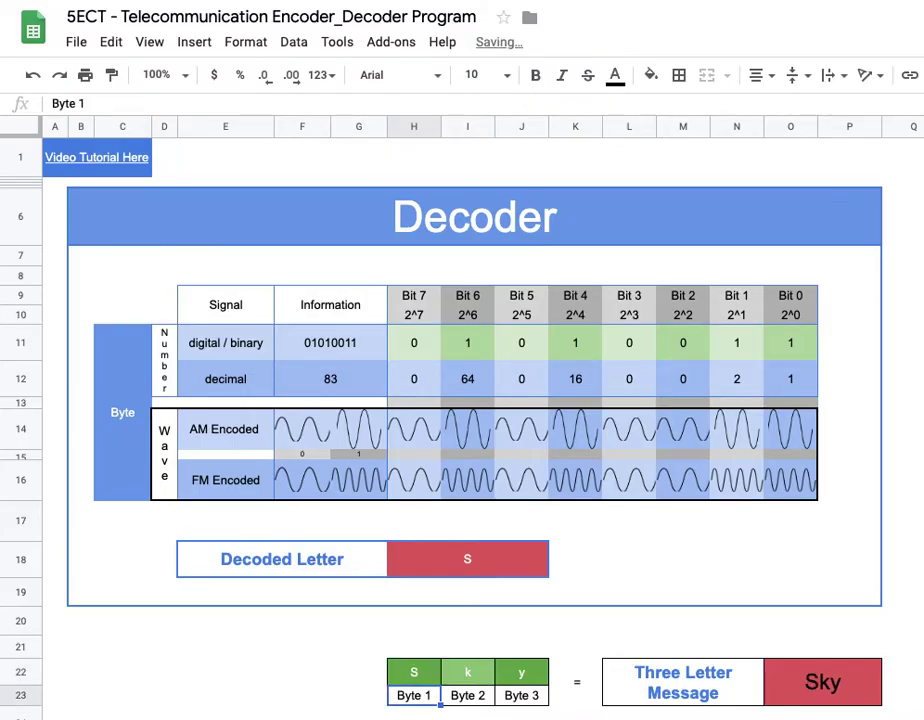
click(829, 693)
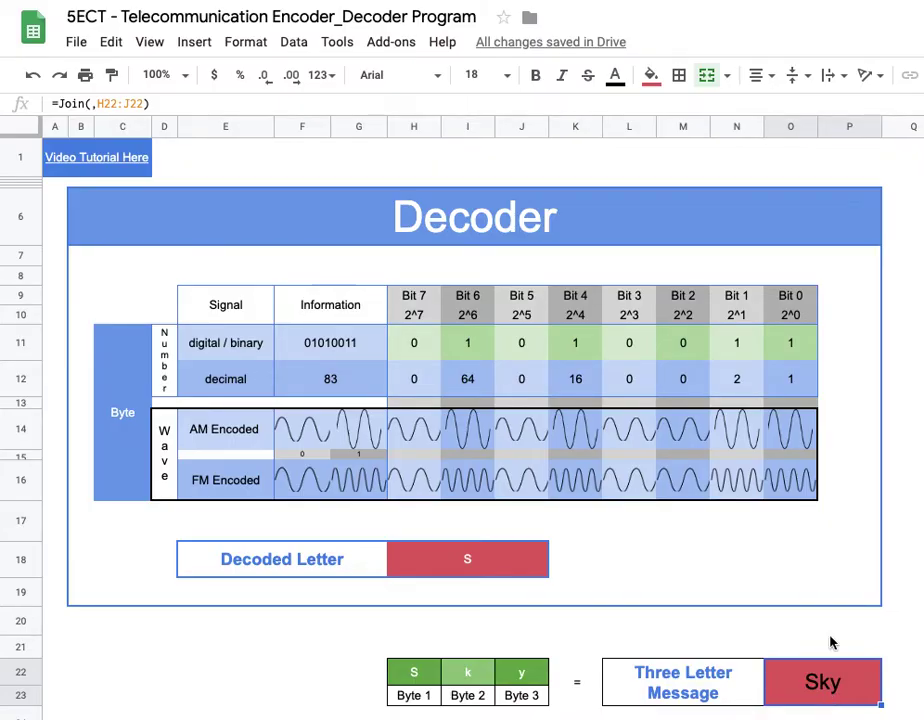
Step: Replace the byte in H11:O11 with 01101101, entering bits from Bit 0 leftward
click(786, 344)
shift+click(432, 347)
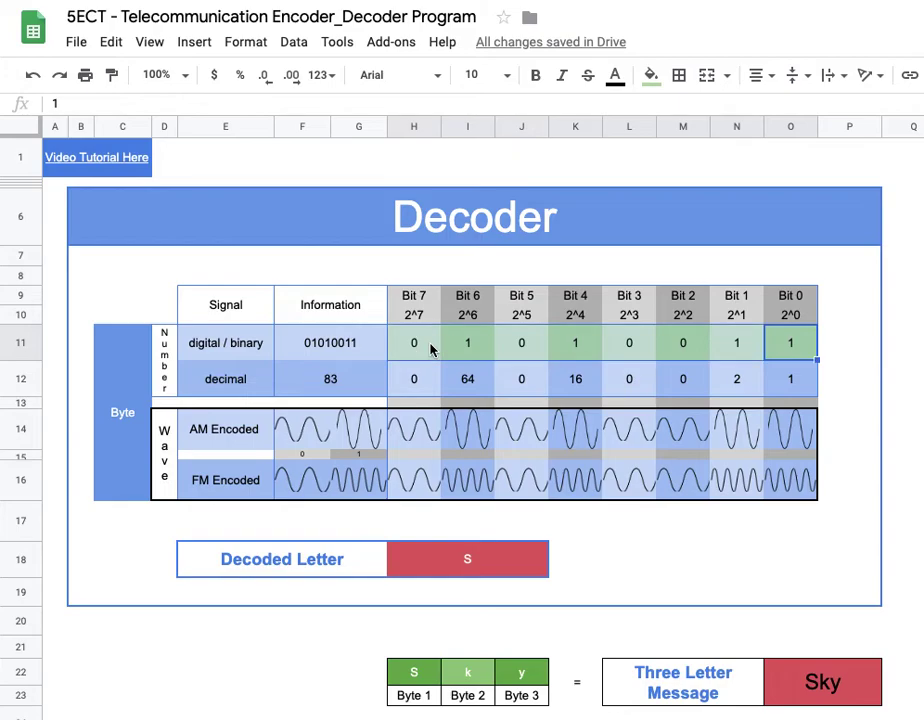
key(Delete)
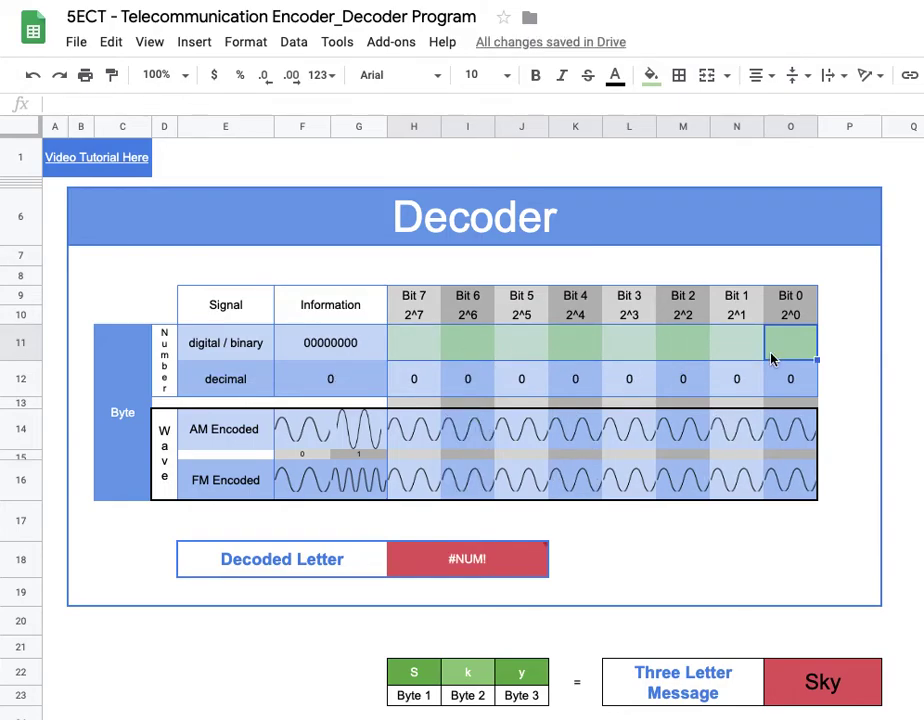
text(1)
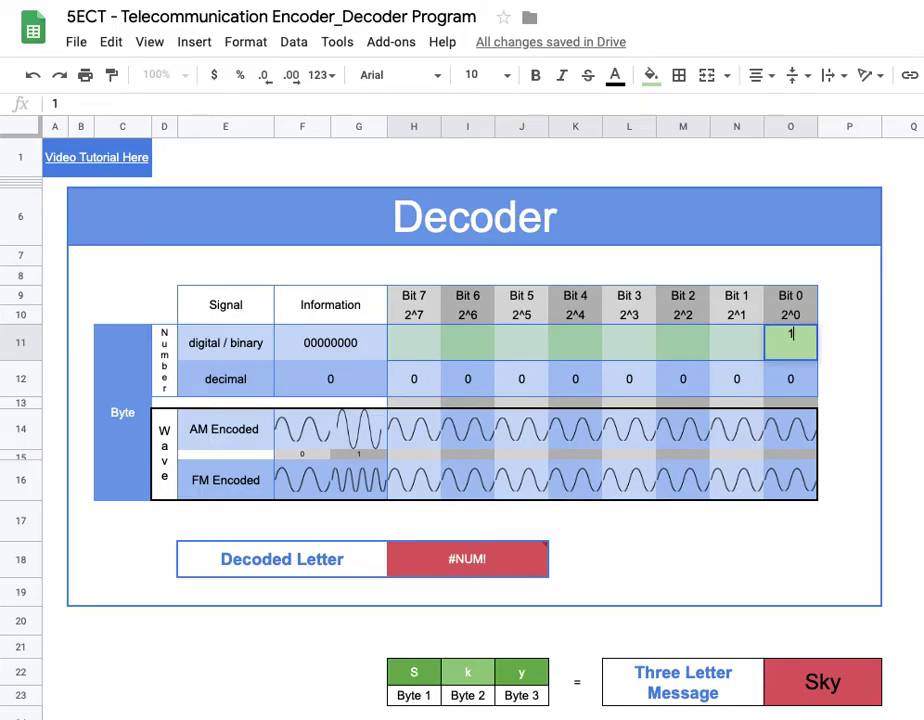
key(Left)
text(0)
key(Left)
text(1)
key(Left)
text(1)
key(Left)
text(0)
key(Left)
text(1)
key(Left)
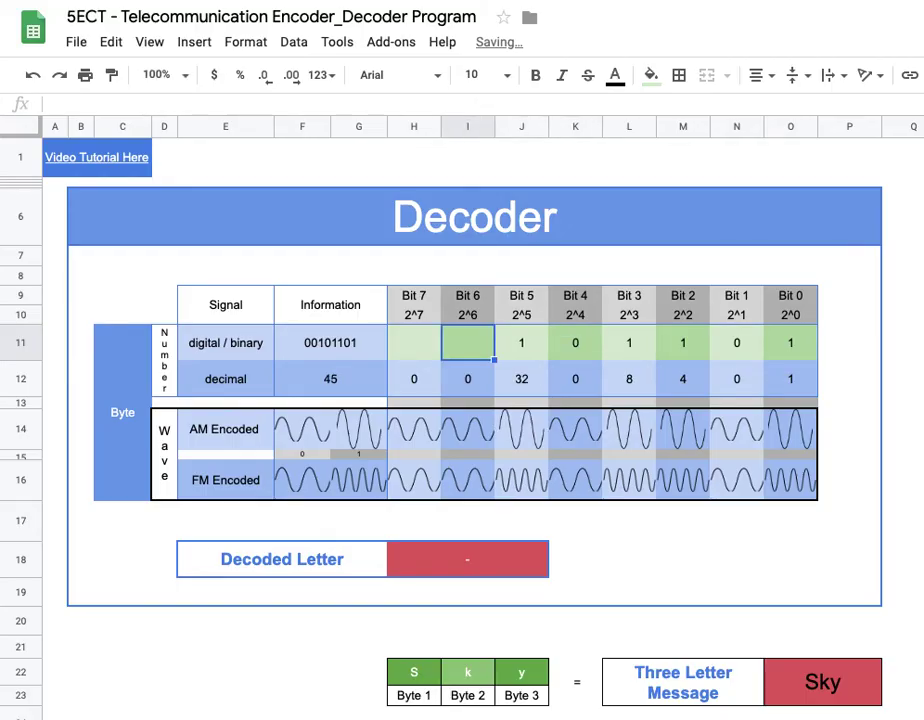
text(1)
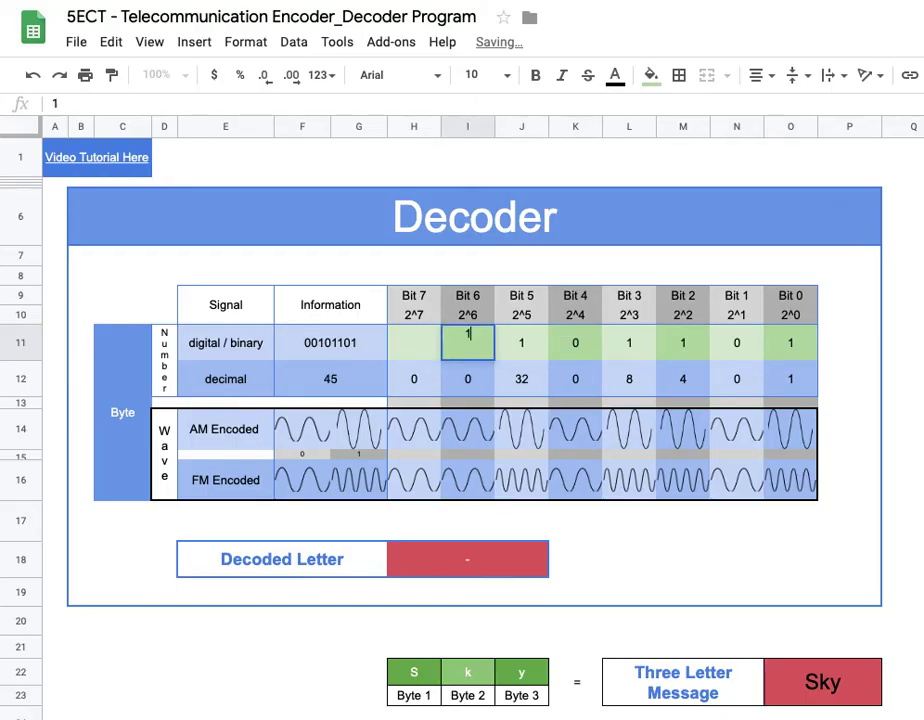
key(Left)
text(0)
key(Left)
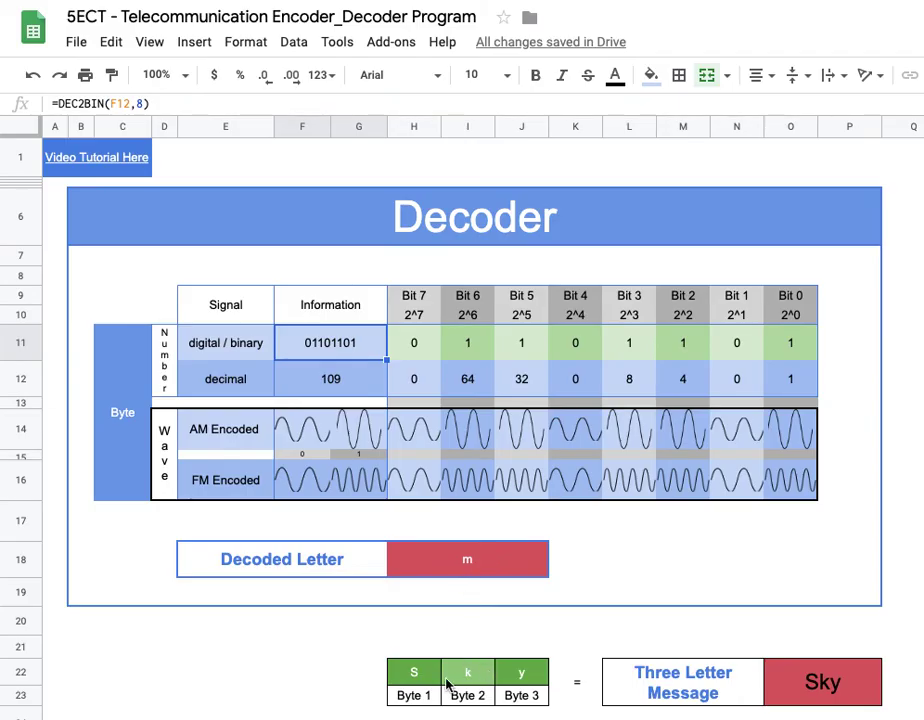
Step: Enter m in the Byte 3 cell so the message reads Skm
click(525, 683)
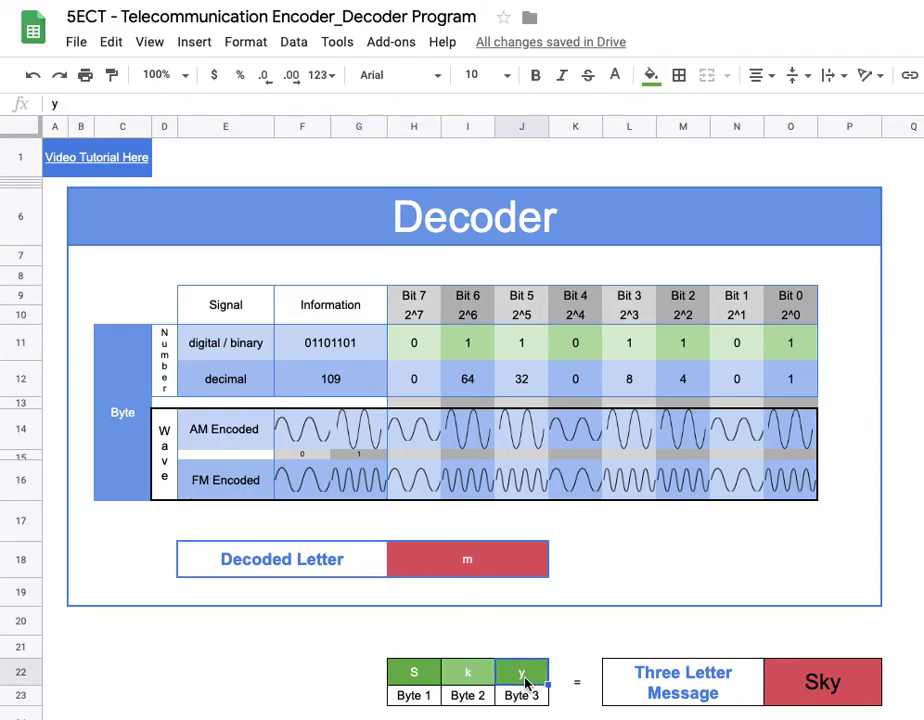
text(m)
key(Return)
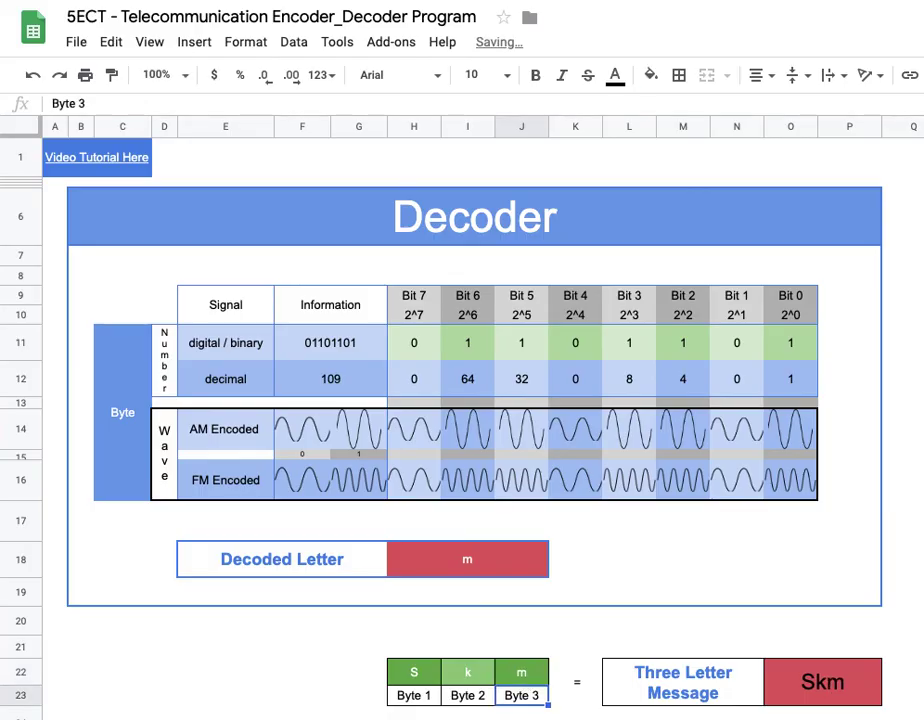